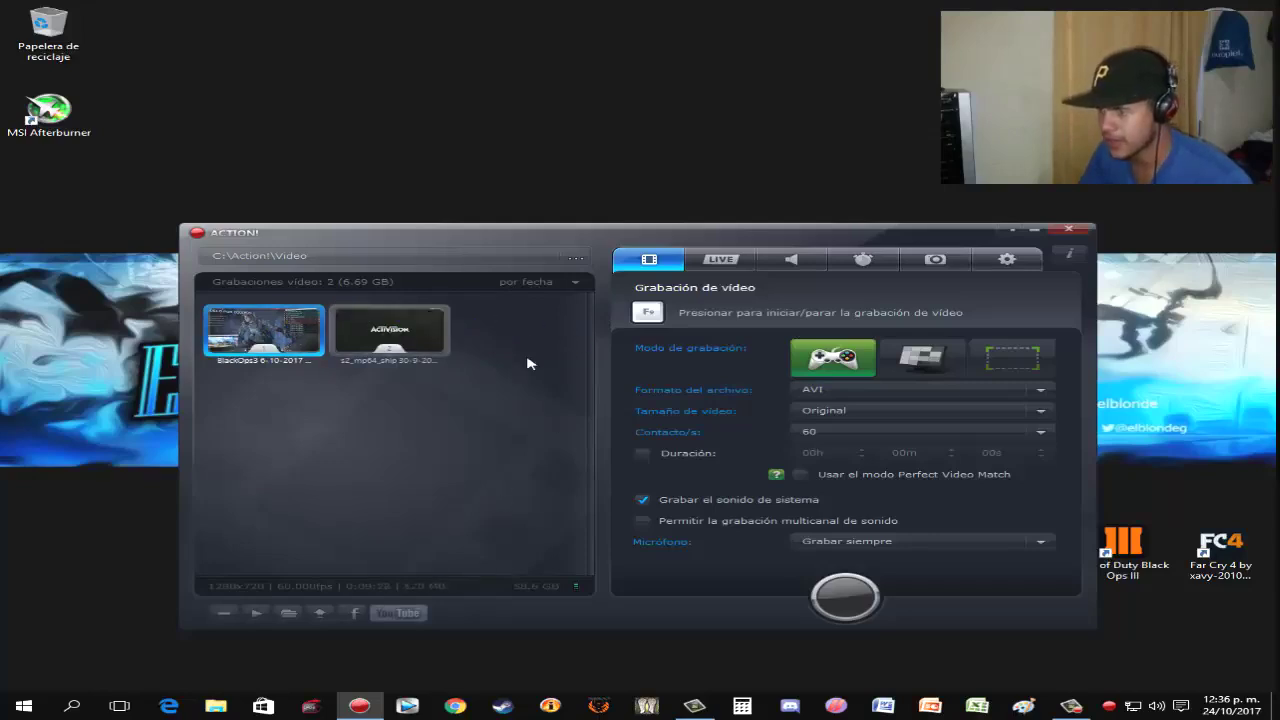
- Close the Action! recorder and switch to Vegas Pro 12.0
click(1064, 228)
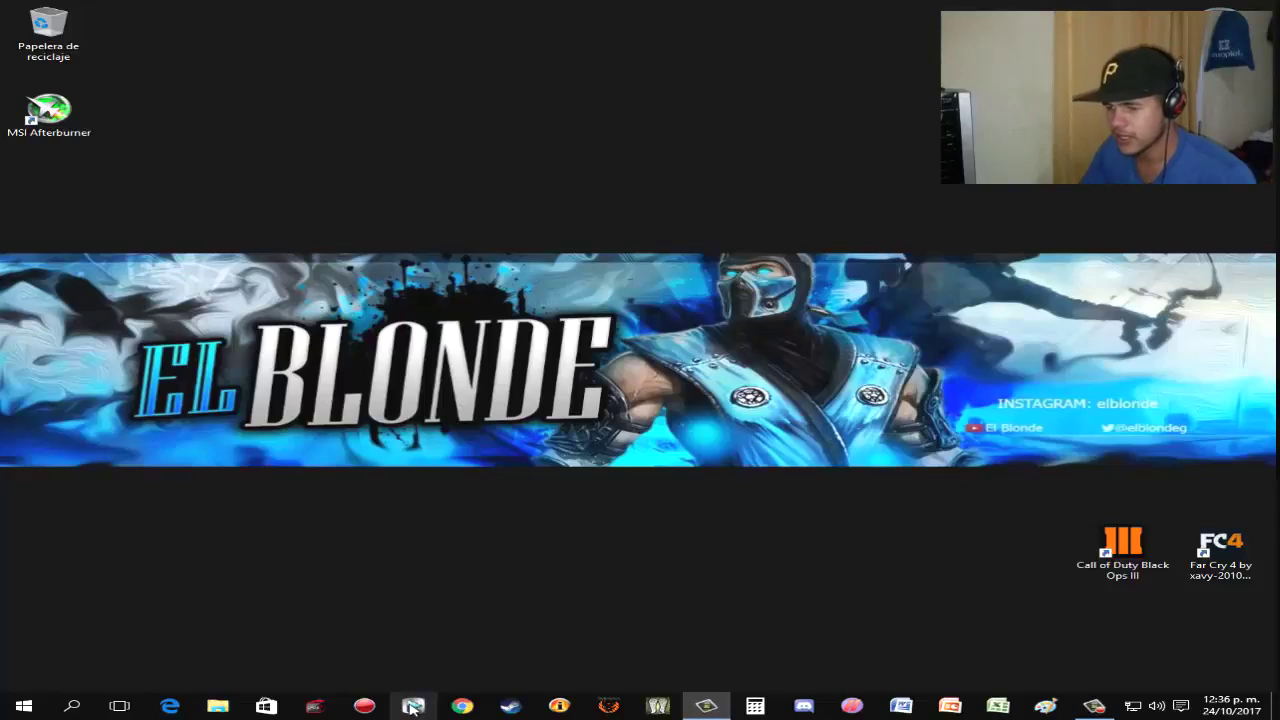
click(412, 707)
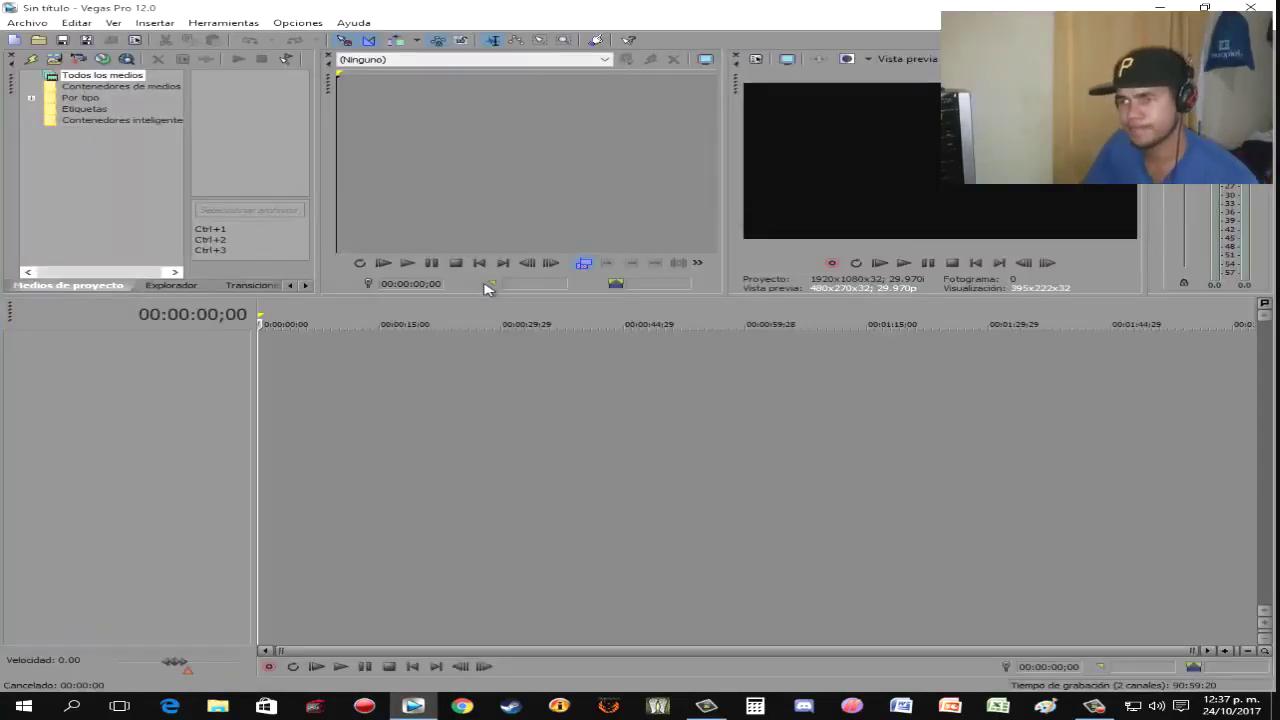
- Start opening a file and browse to the Video folder inside Action! on local disk C:
click(27, 22)
click(45, 42)
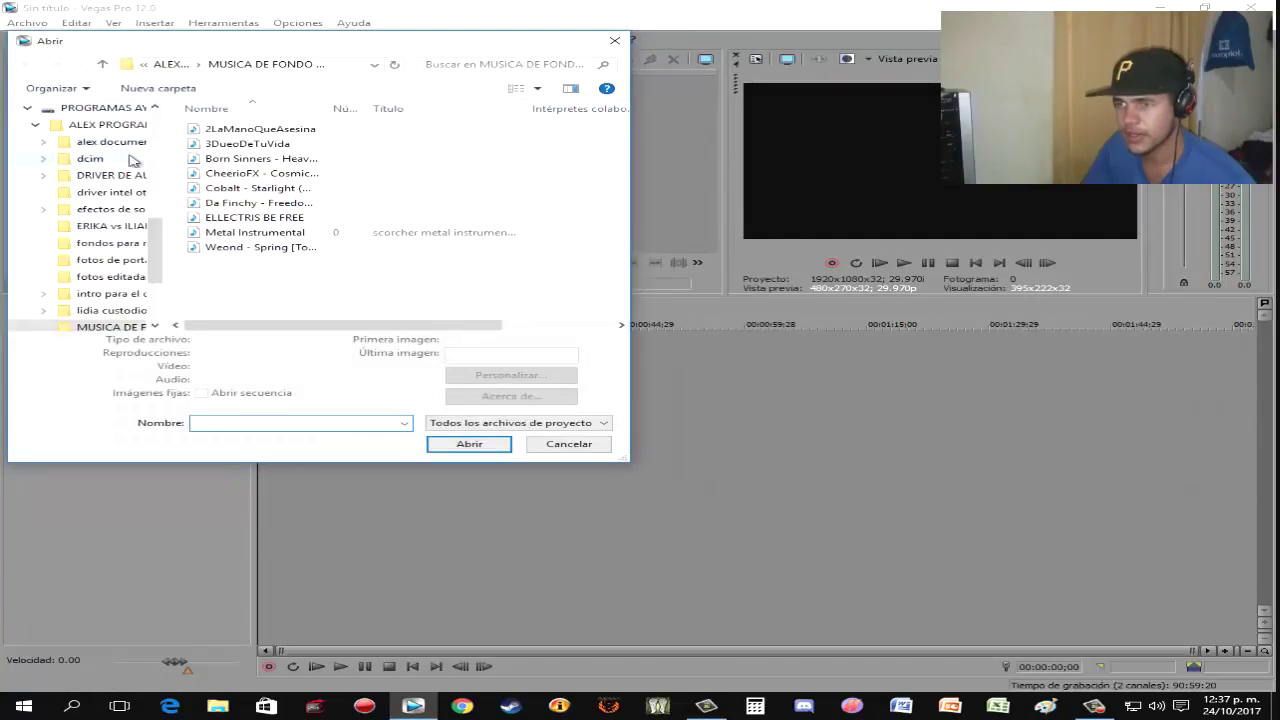
scroll(125, 190, up, 1)
scroll(130, 192, down, 4)
scroll(80, 205, up, 4)
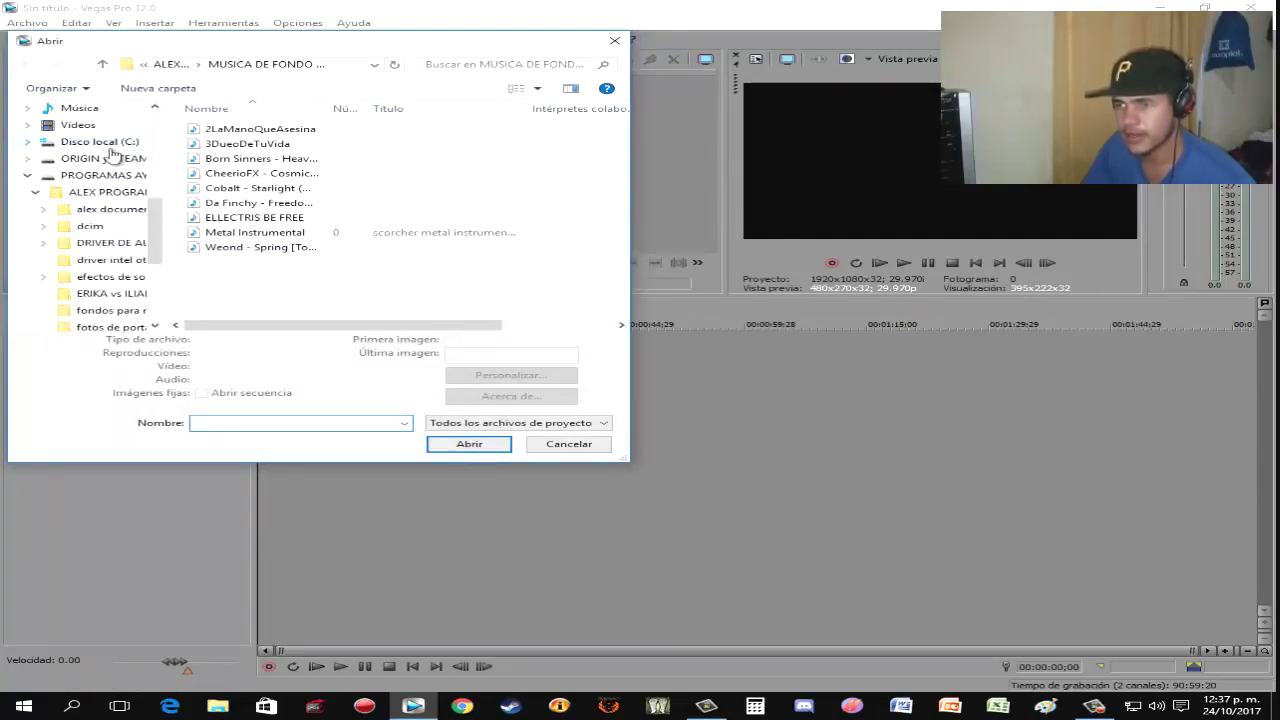
click(104, 144)
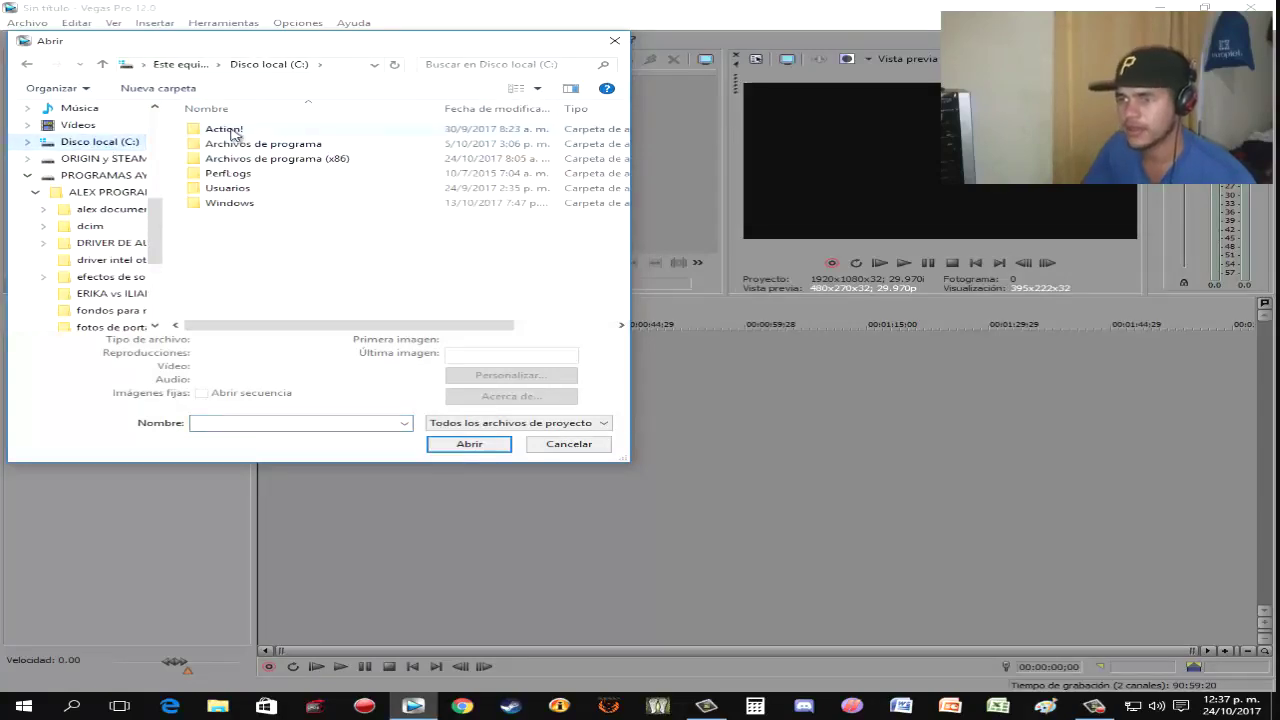
double_click(231, 131)
double_click(222, 175)
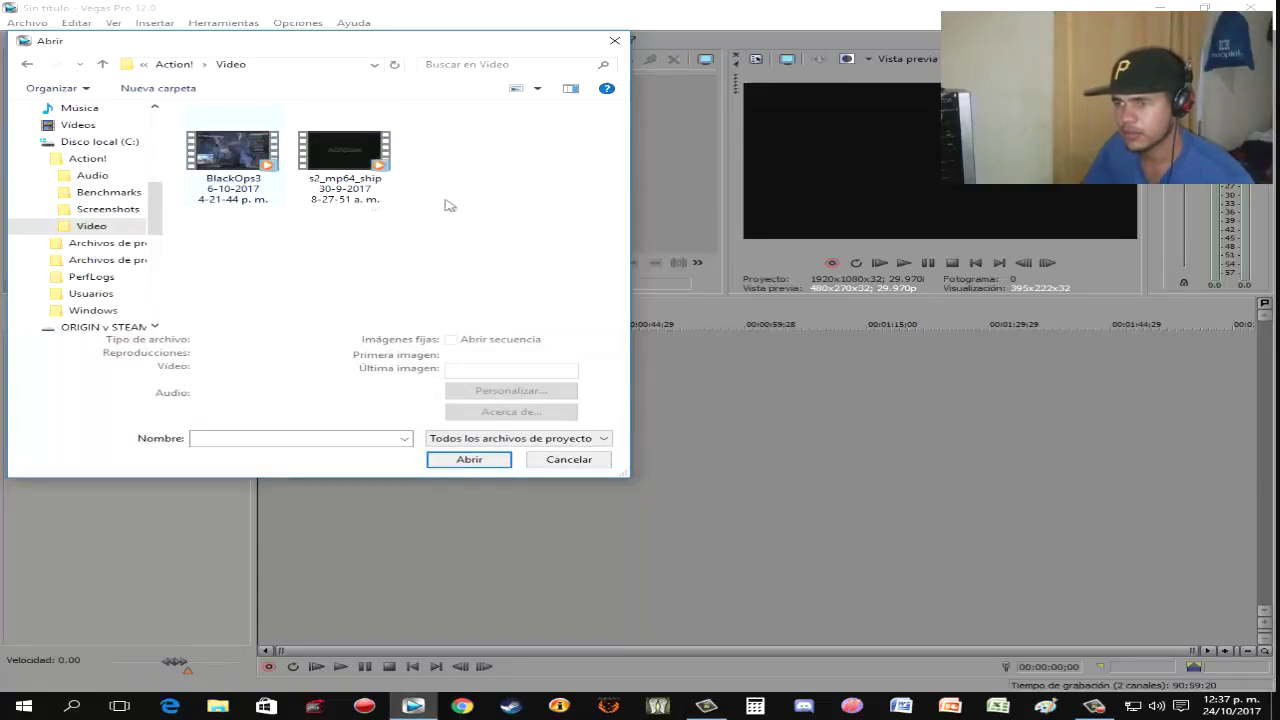
- Open the s2_mp64_ship 30-9-2017 recording and decline matching the project video settings to it
click(352, 158)
click(230, 158)
click(343, 157)
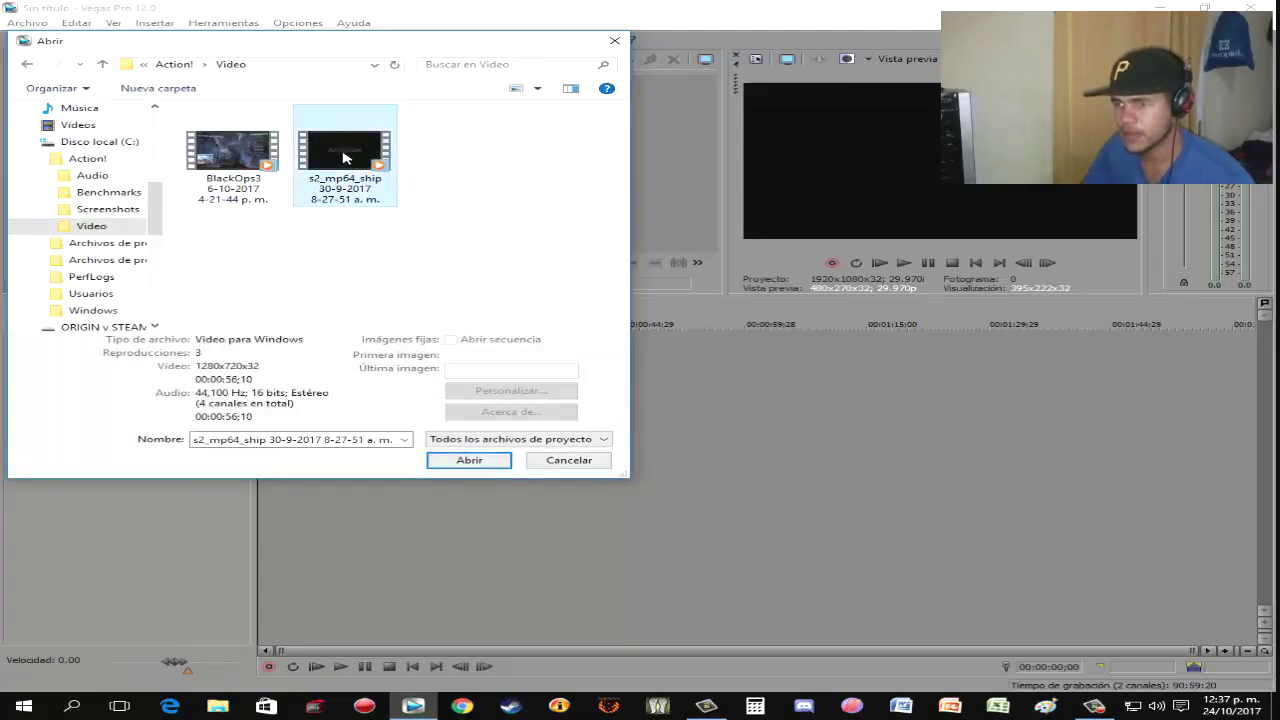
click(468, 461)
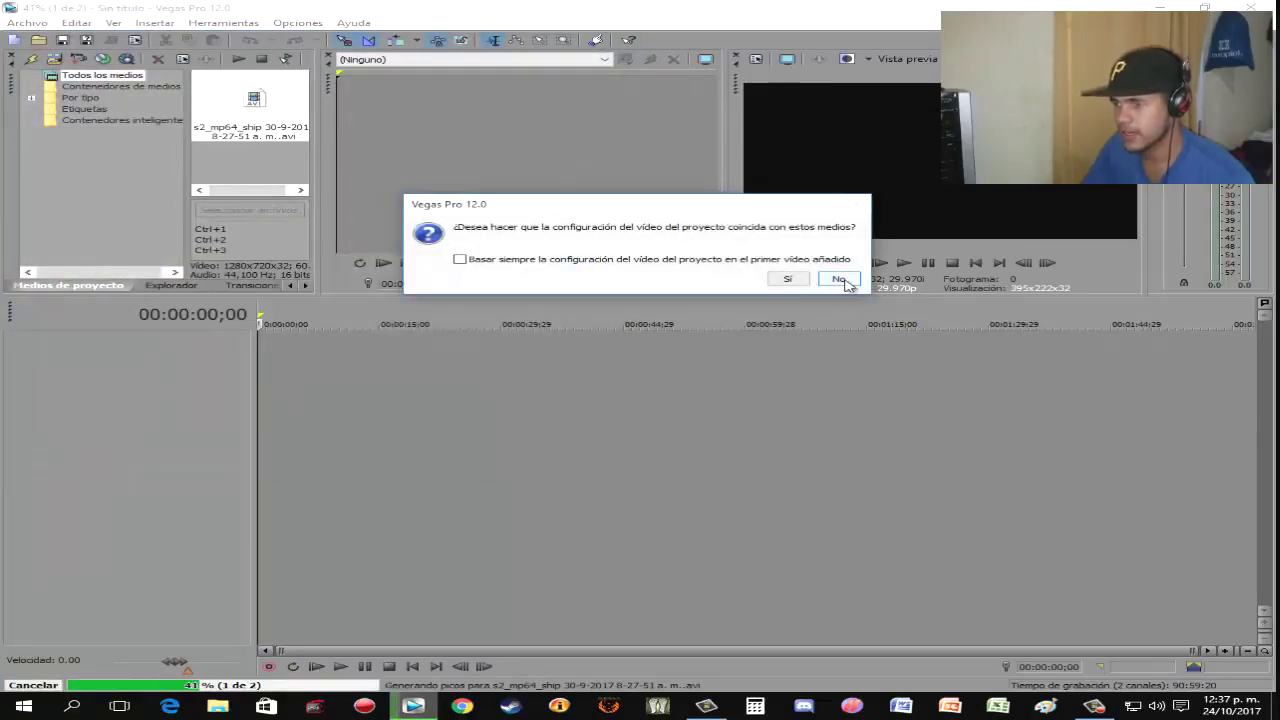
click(838, 280)
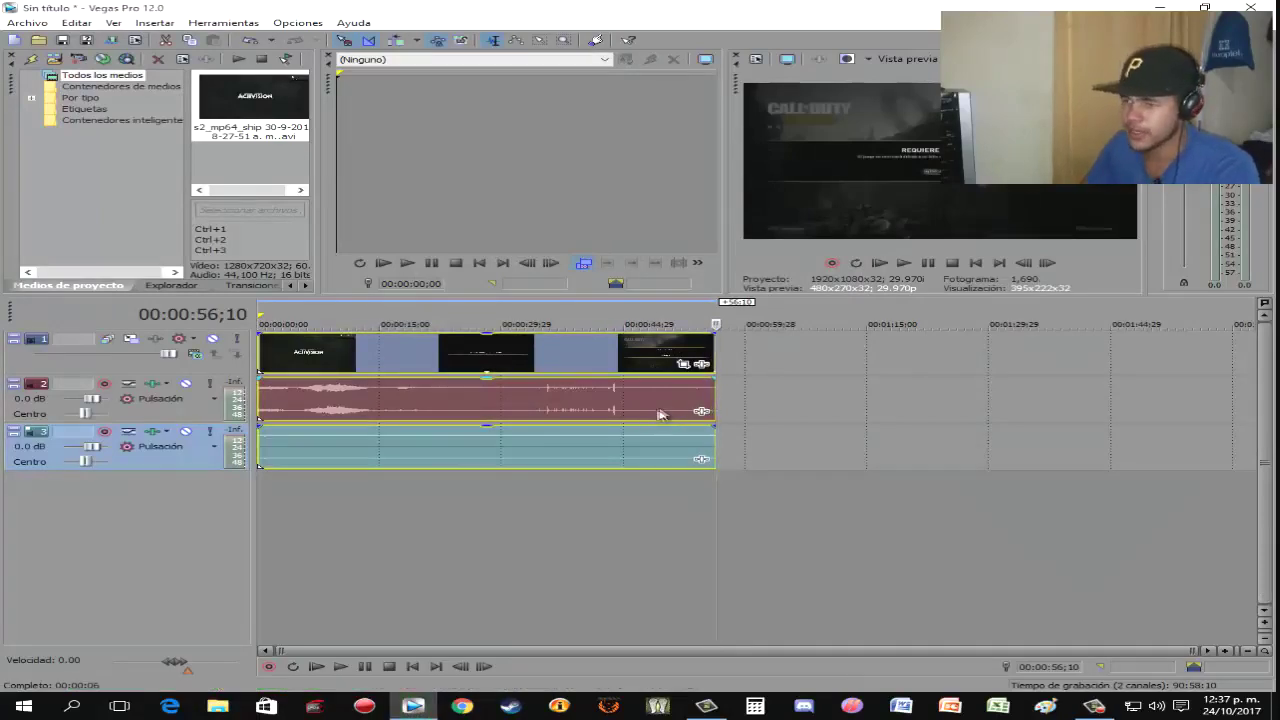
- Preview the imported recording at several points along the timeline and return to its start
key(space)
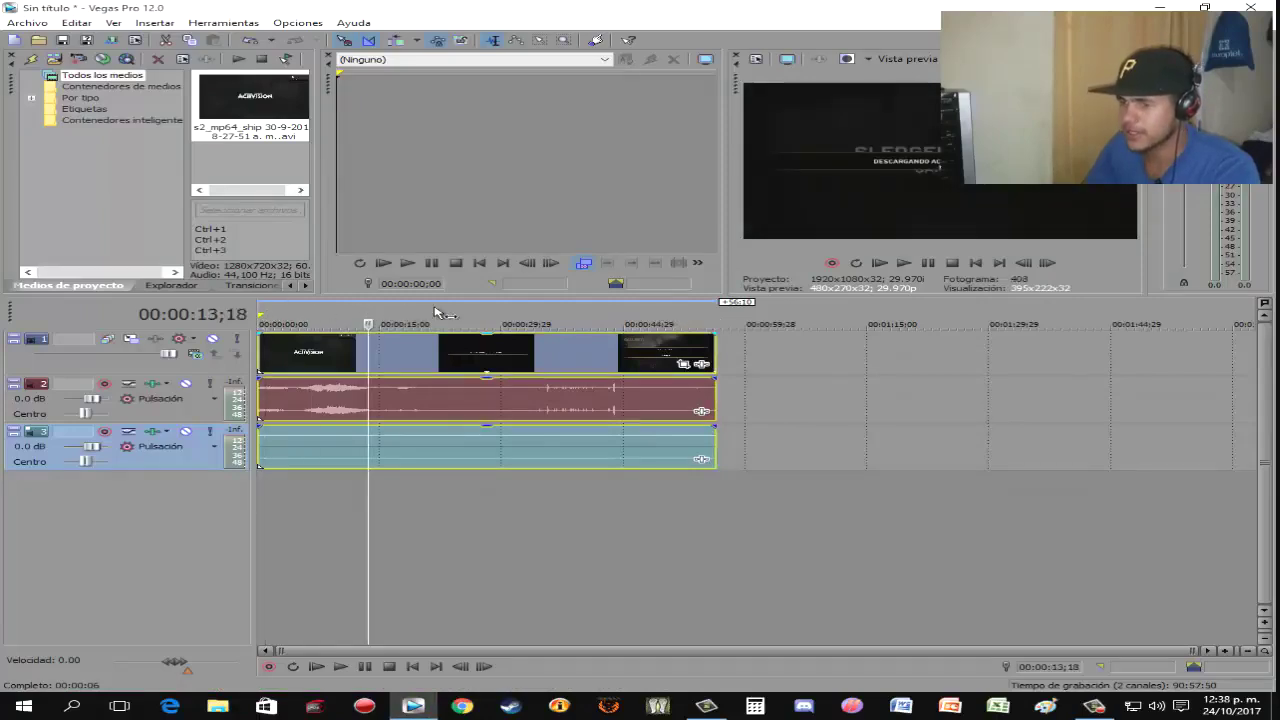
click(310, 315)
click(624, 316)
click(698, 316)
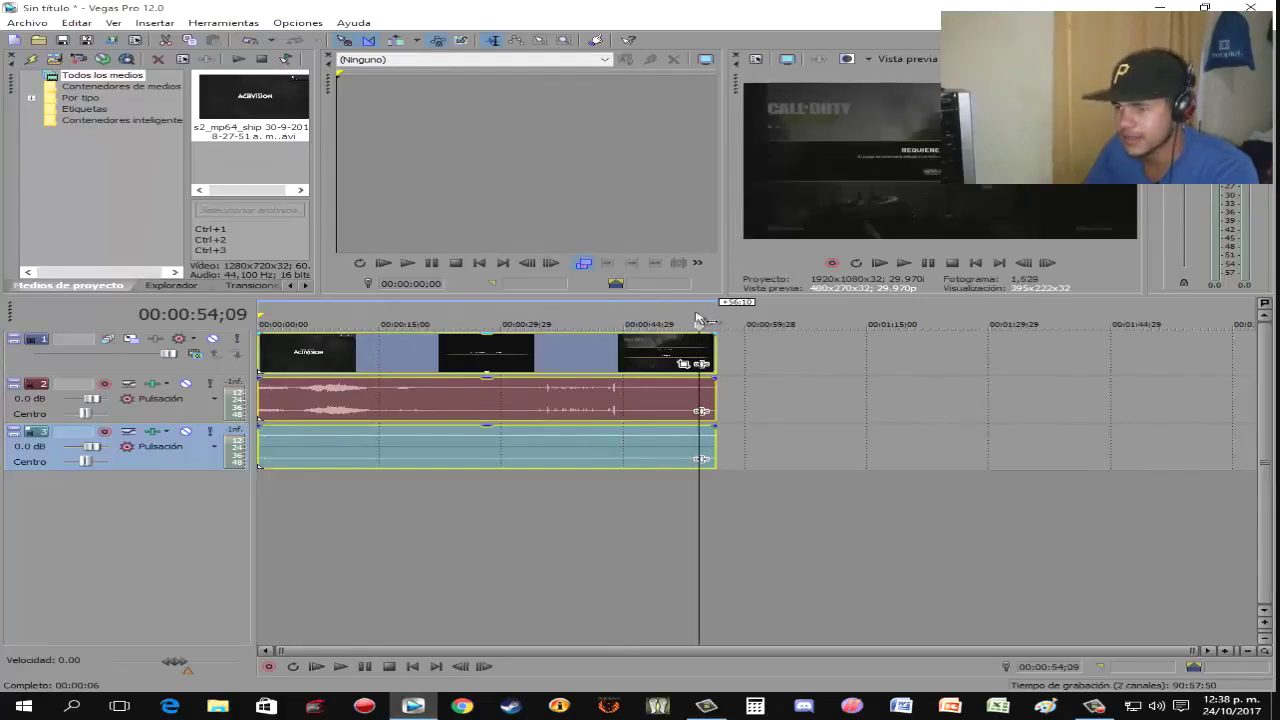
click(265, 314)
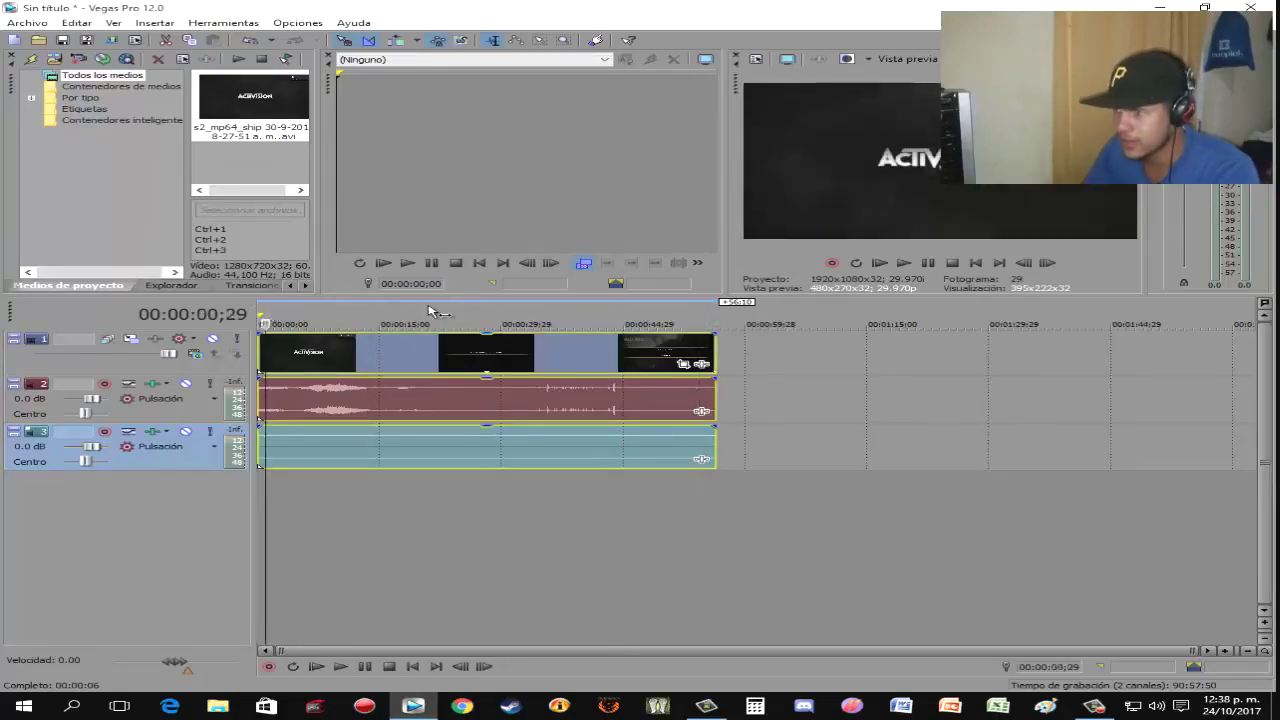
click(262, 318)
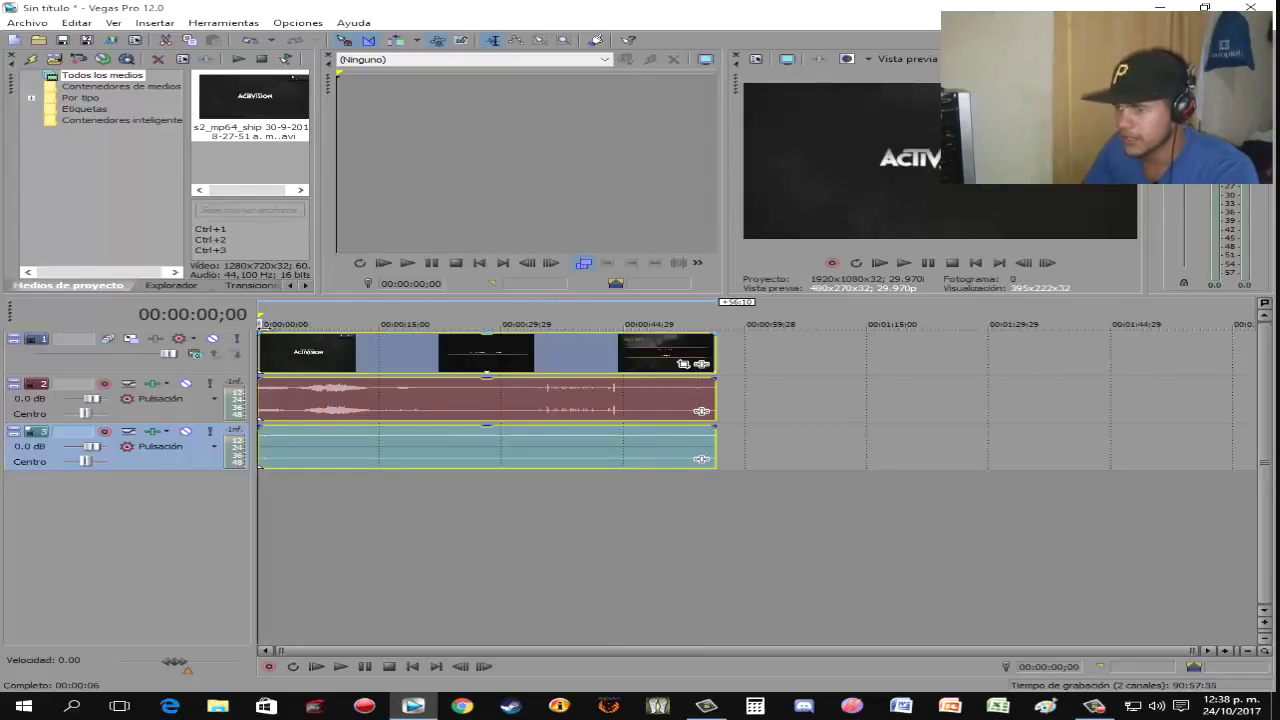
- Apply the Brillo y contraste Sony effect to the video event with its brightness set to 0.050
click(704, 366)
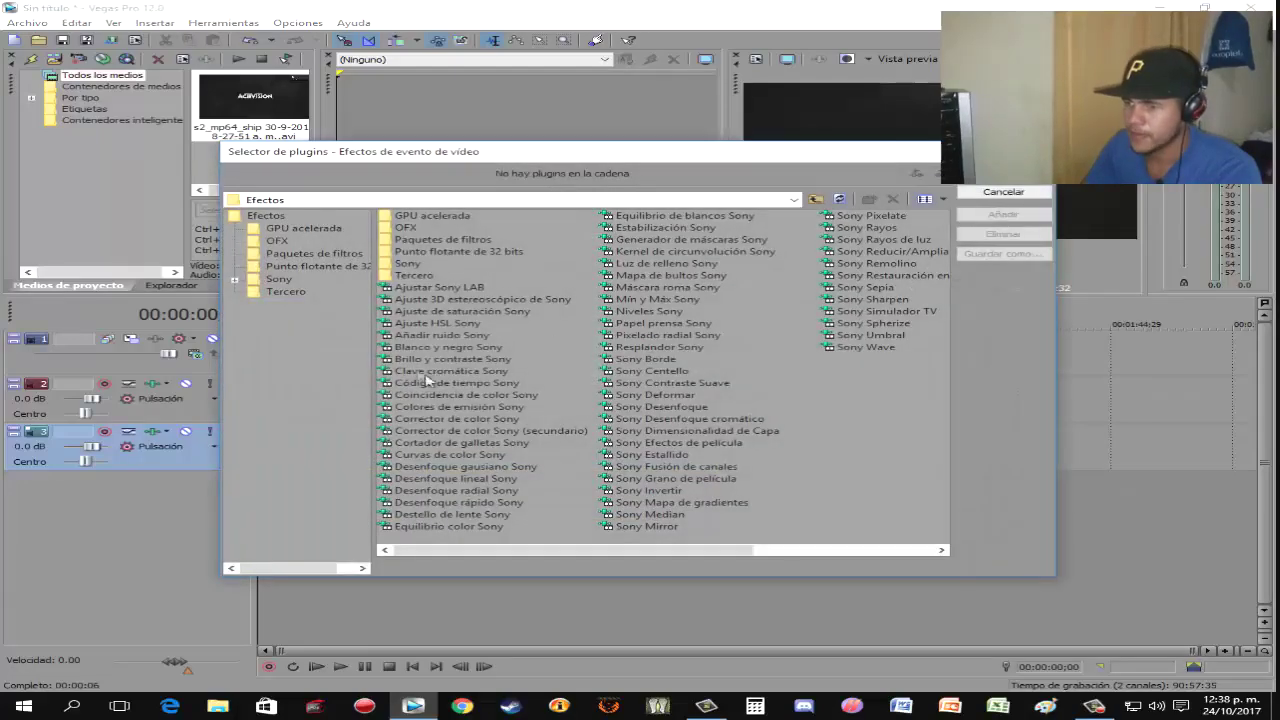
click(421, 360)
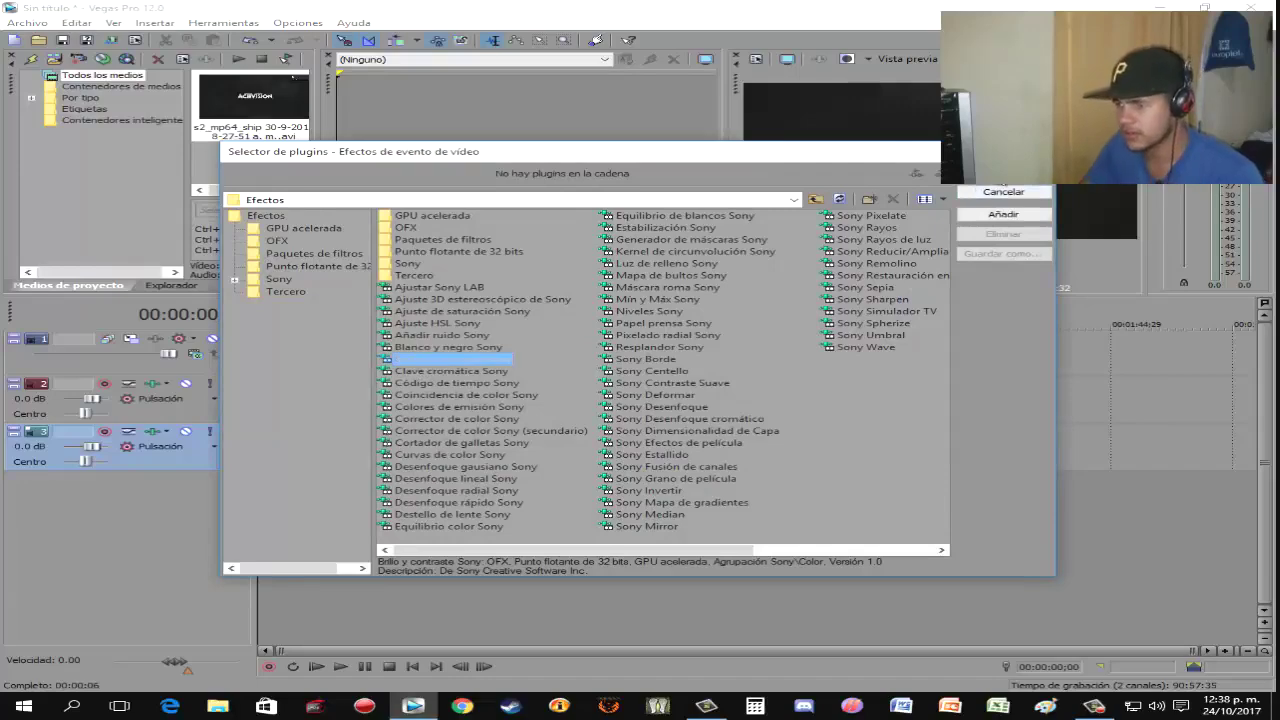
key(Return)
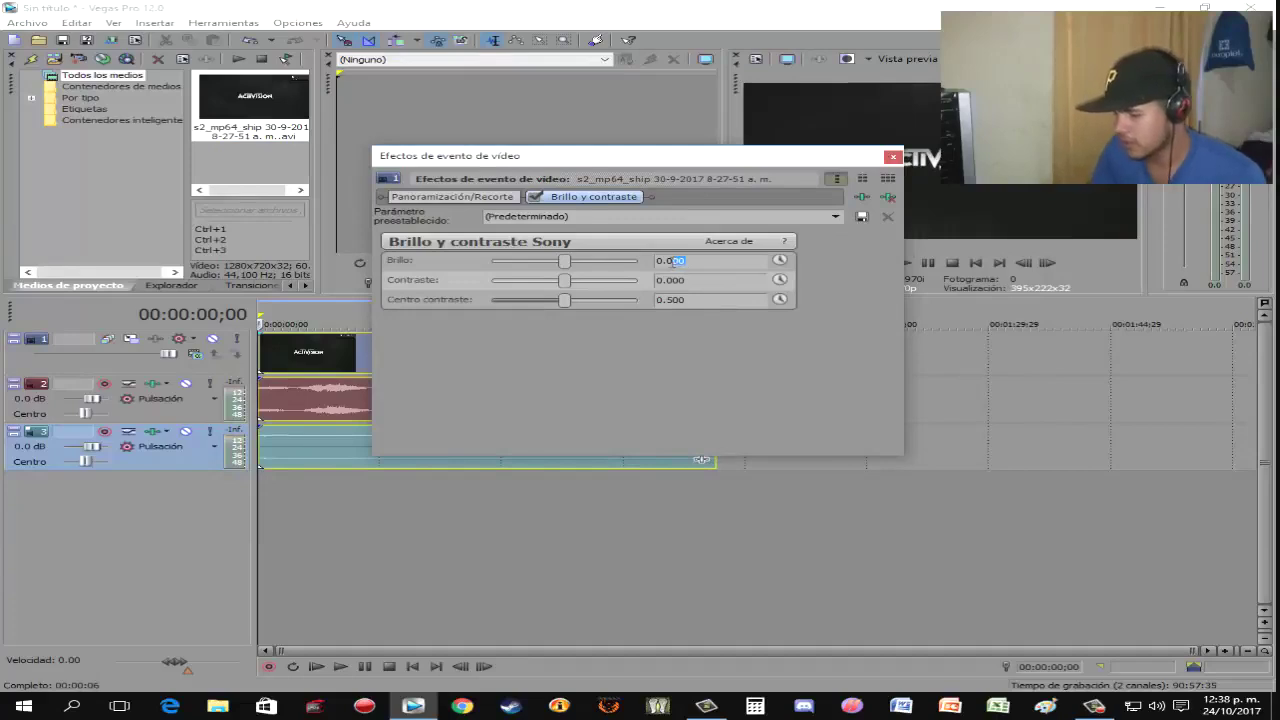
text(50)
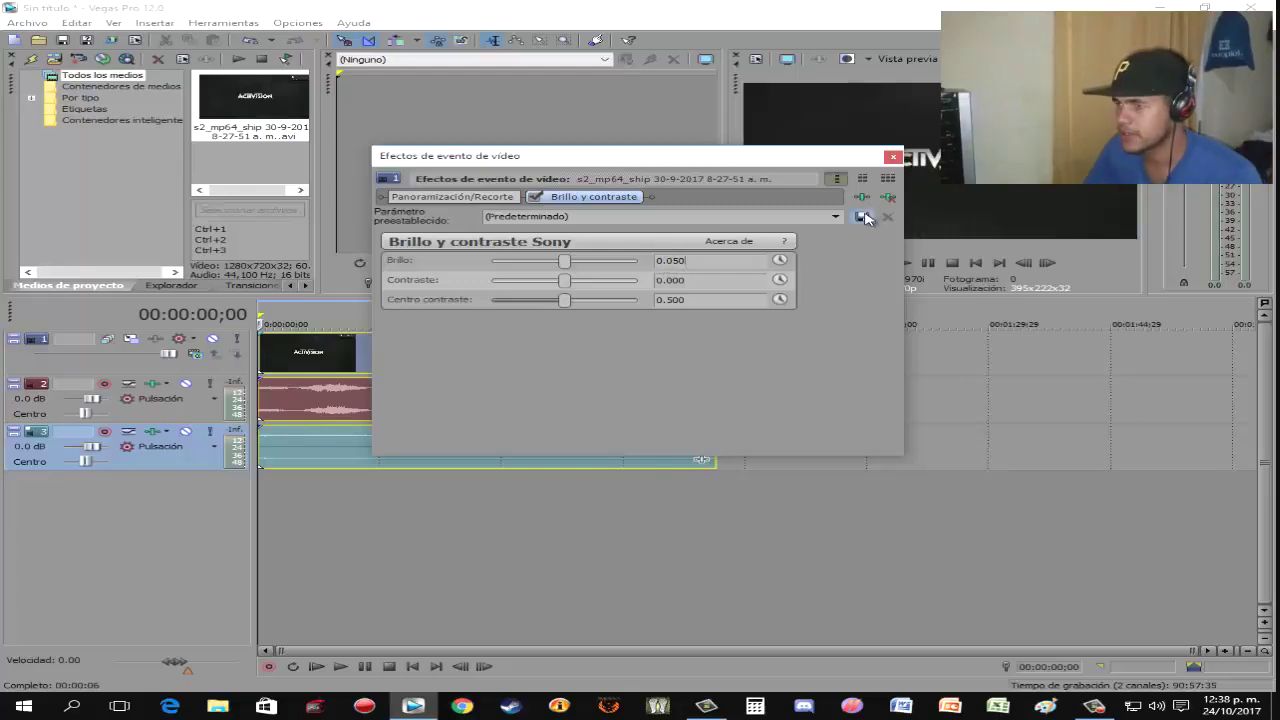
click(893, 157)
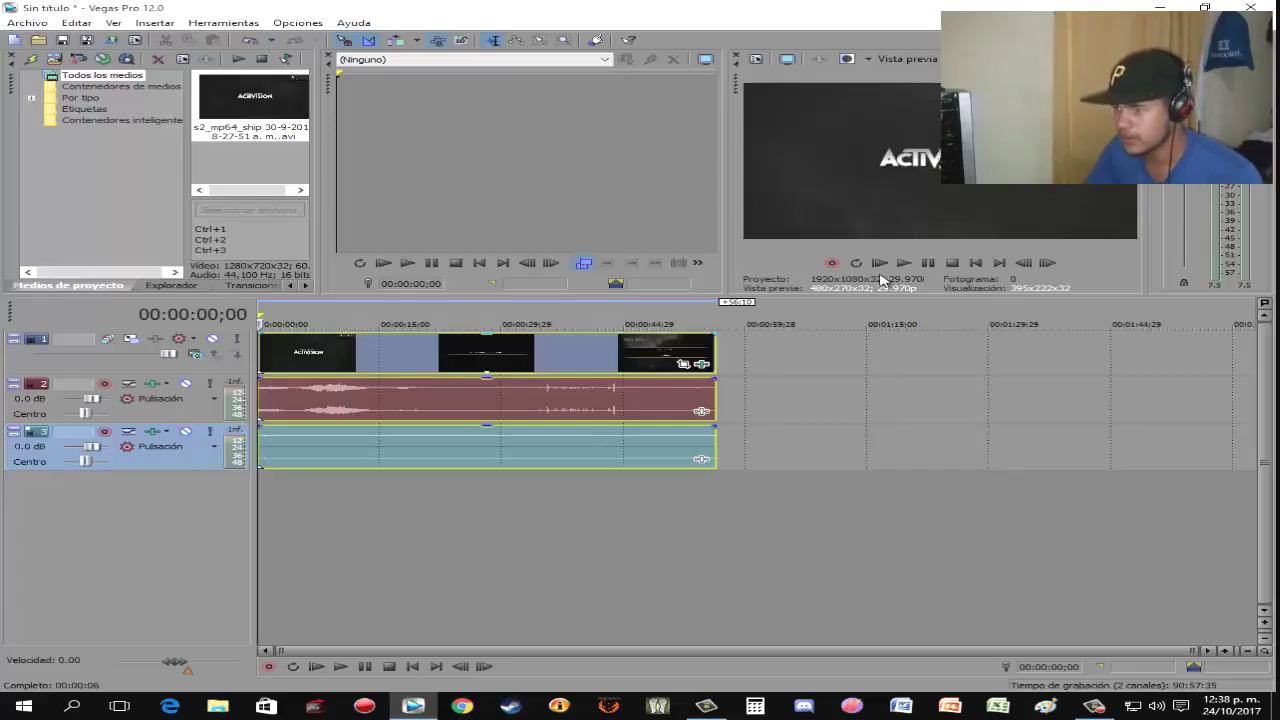
- Play the project and set the volume of track 2 to -25.6 dB and track 3 to 2.8 dB
click(905, 263)
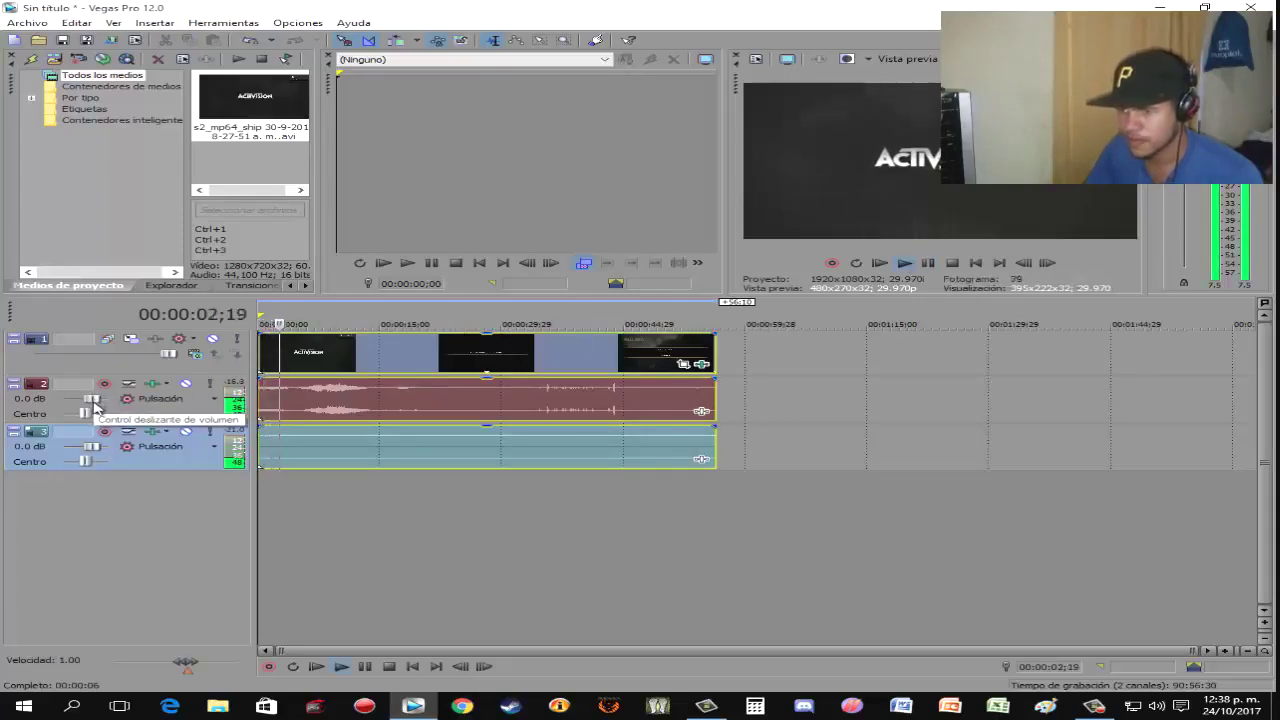
drag(93, 403, 74, 405)
drag(93, 448, 113, 454)
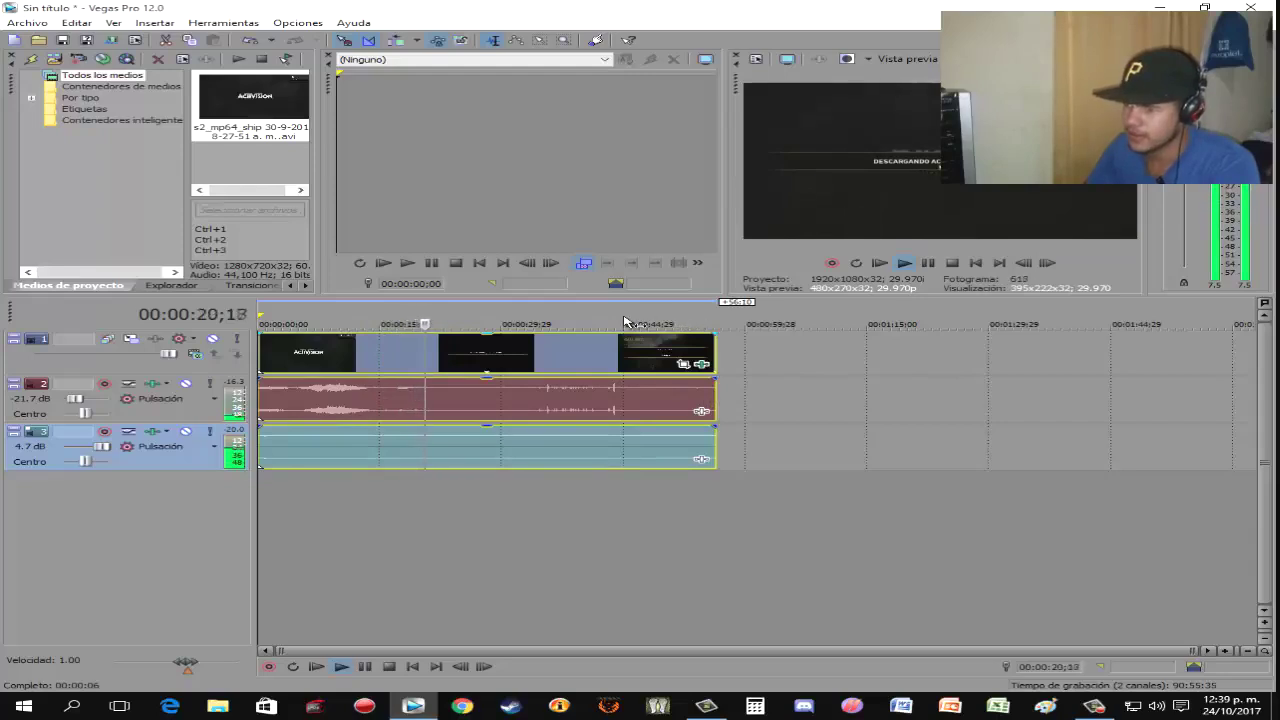
scroll(98, 453, up, 3)
scroll(98, 453, down, 3)
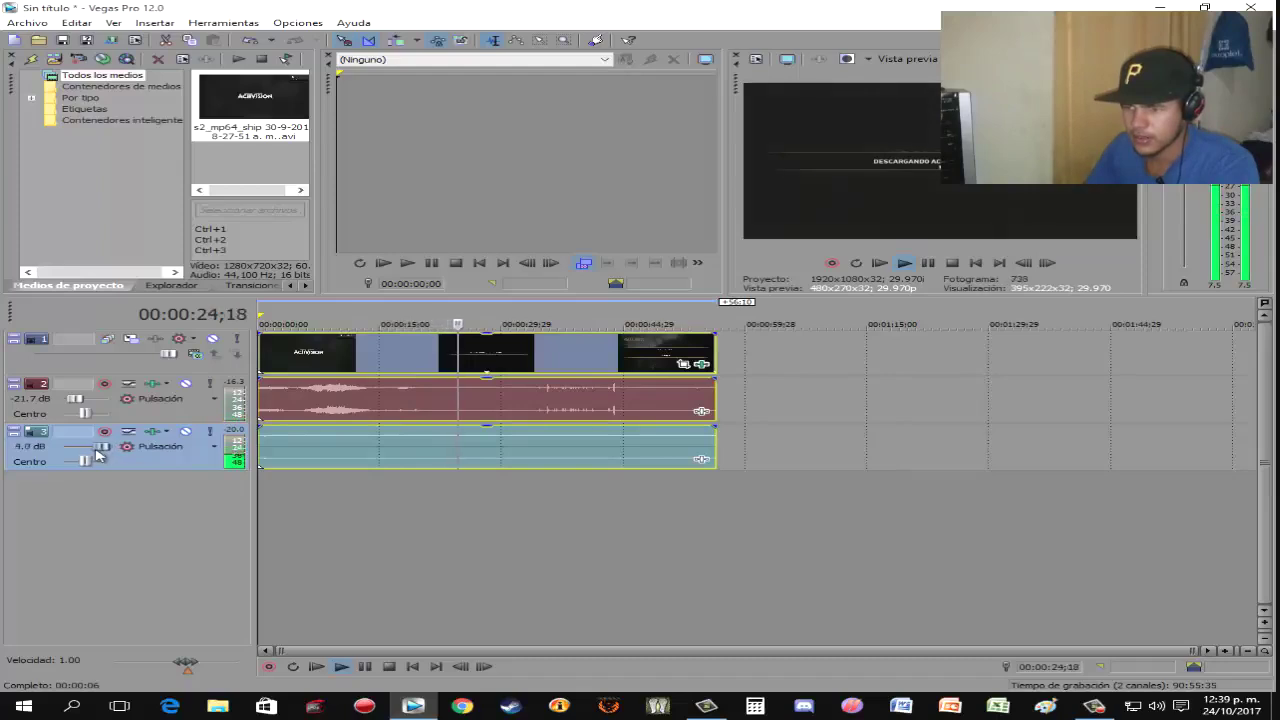
scroll(76, 403, down, 3)
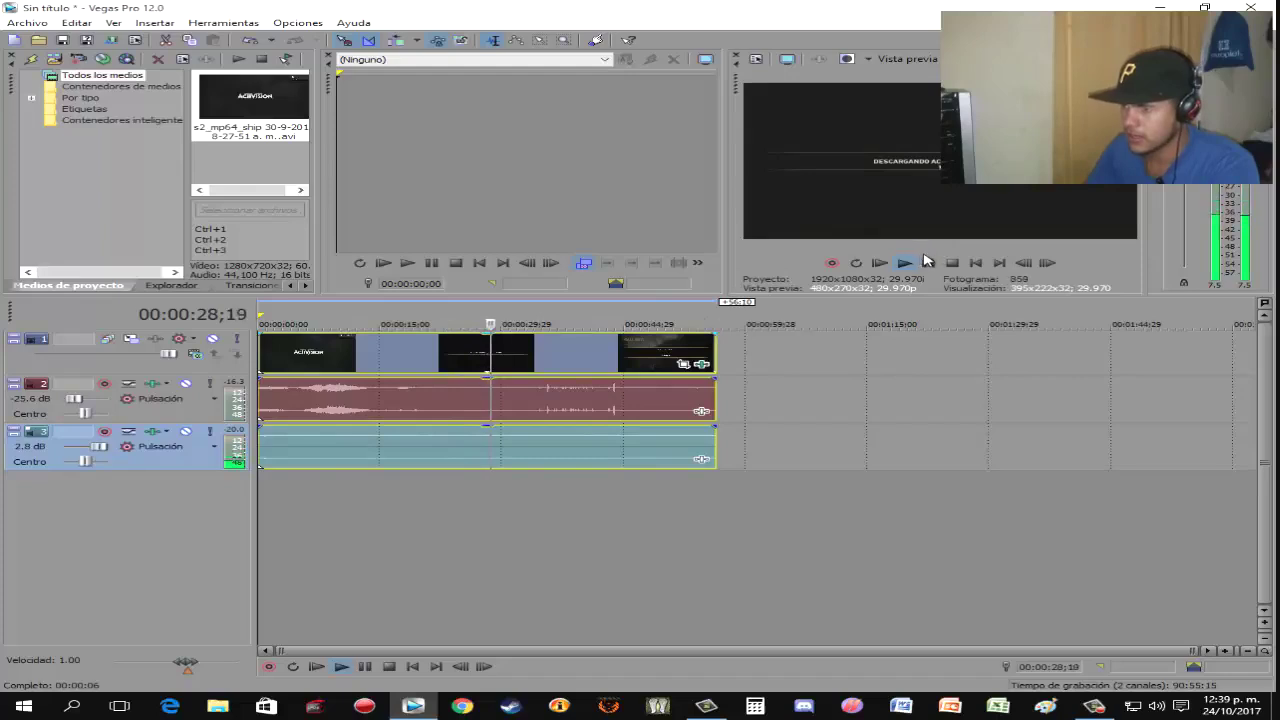
- Review the footage near the end, middle and beginning of the timeline
click(689, 322)
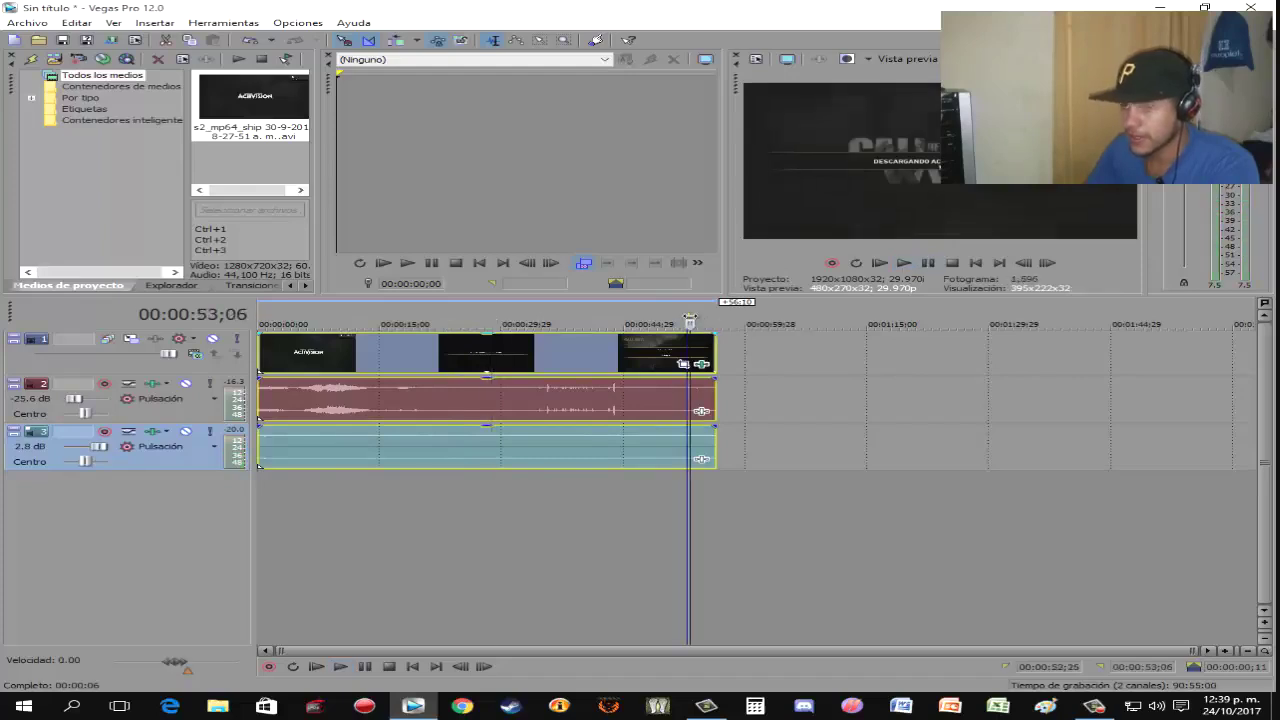
click(701, 319)
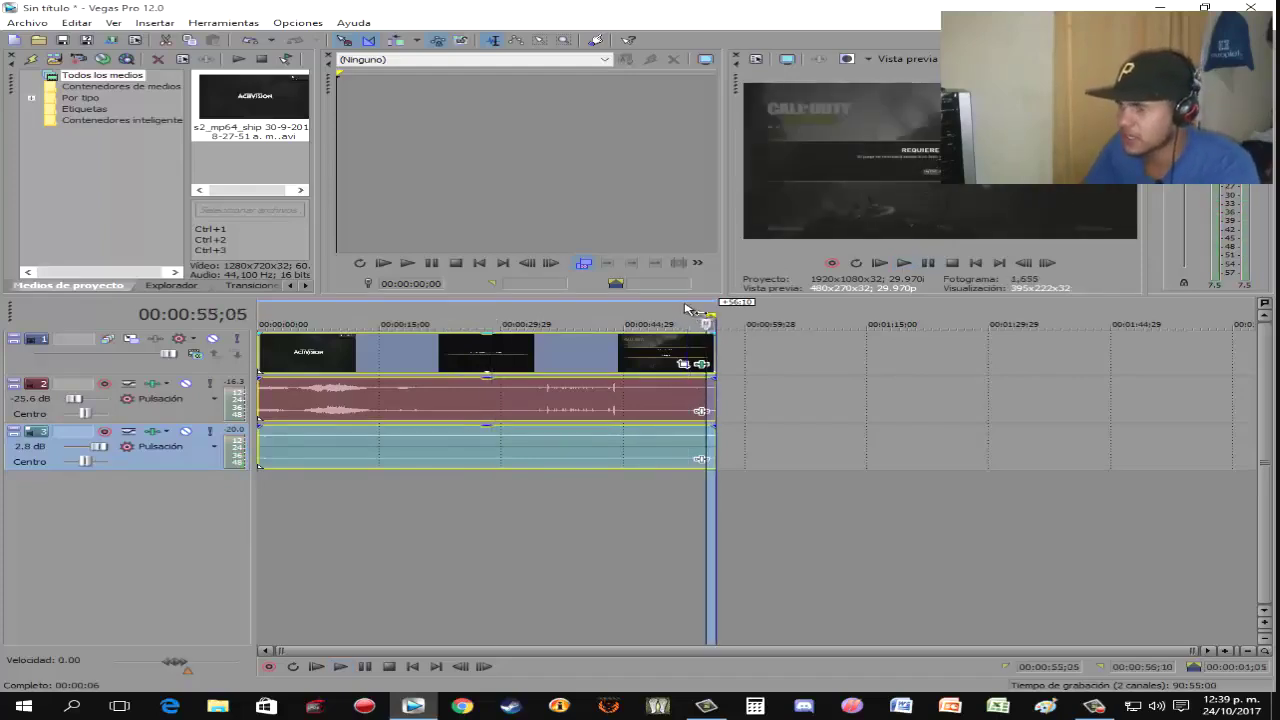
click(681, 316)
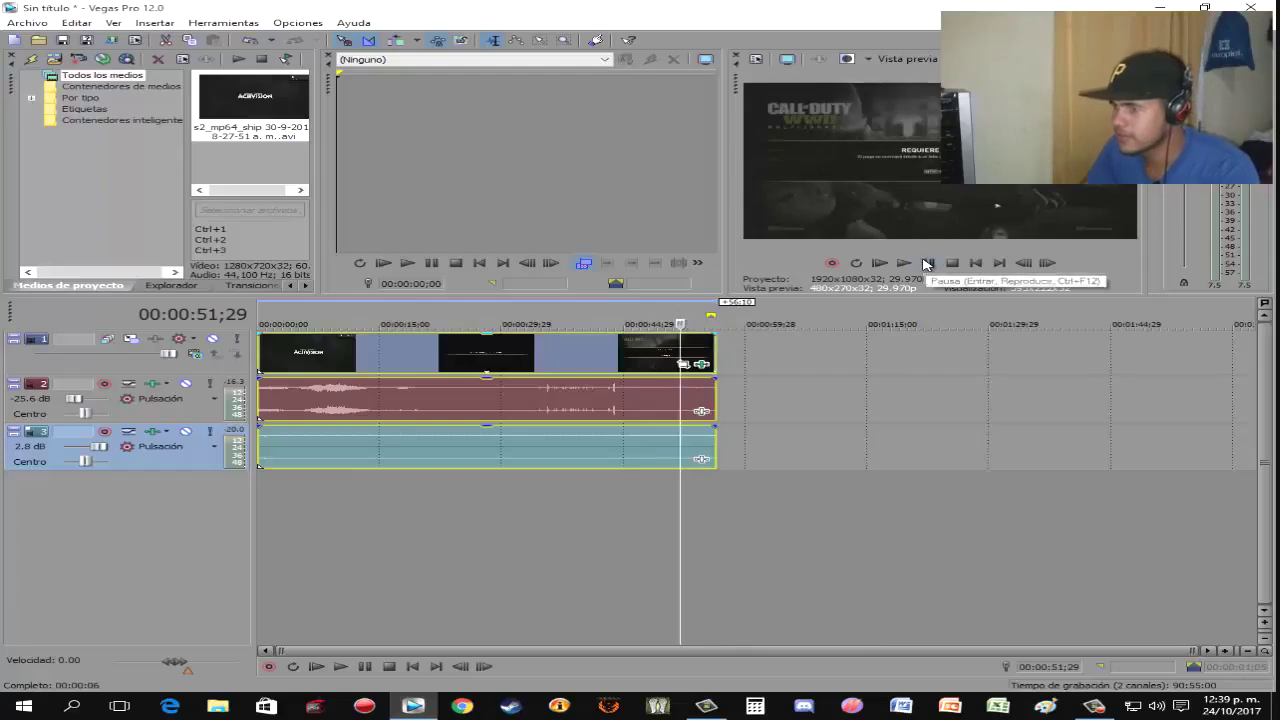
click(517, 318)
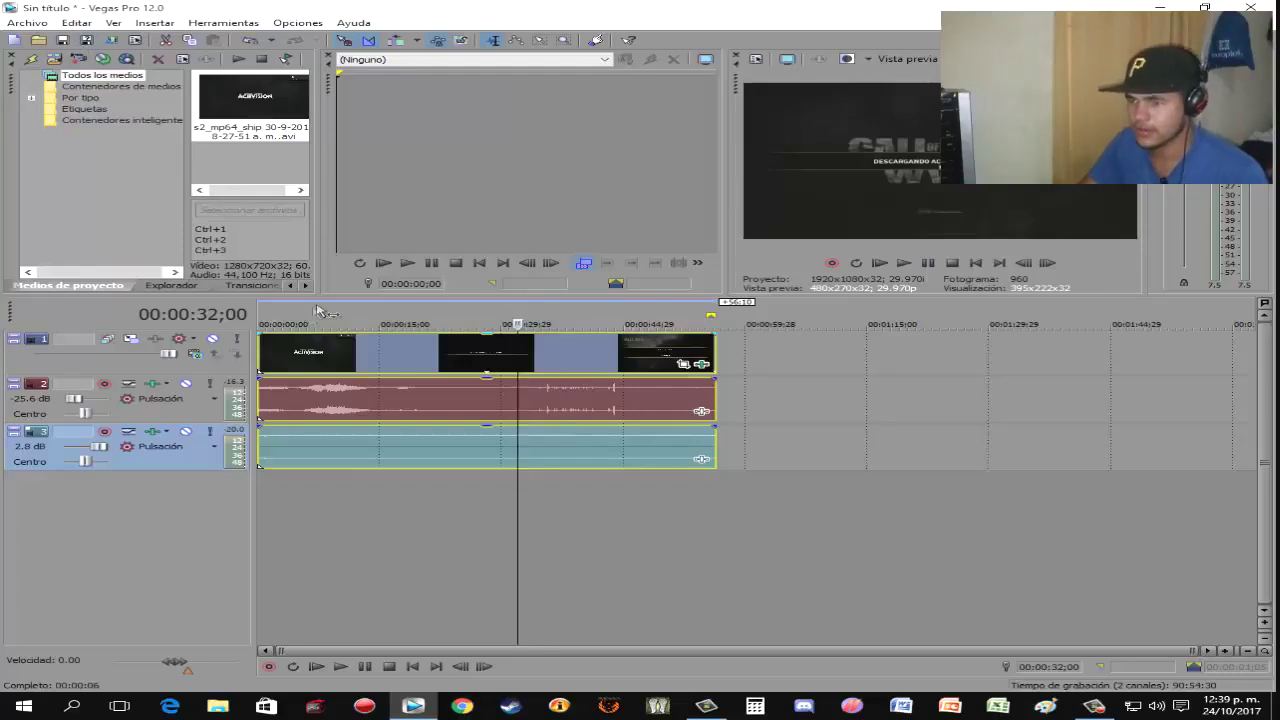
click(262, 320)
- Split the recording at 00:00:19;29 and move the second part along the timeline, leaving a small gap
click(421, 318)
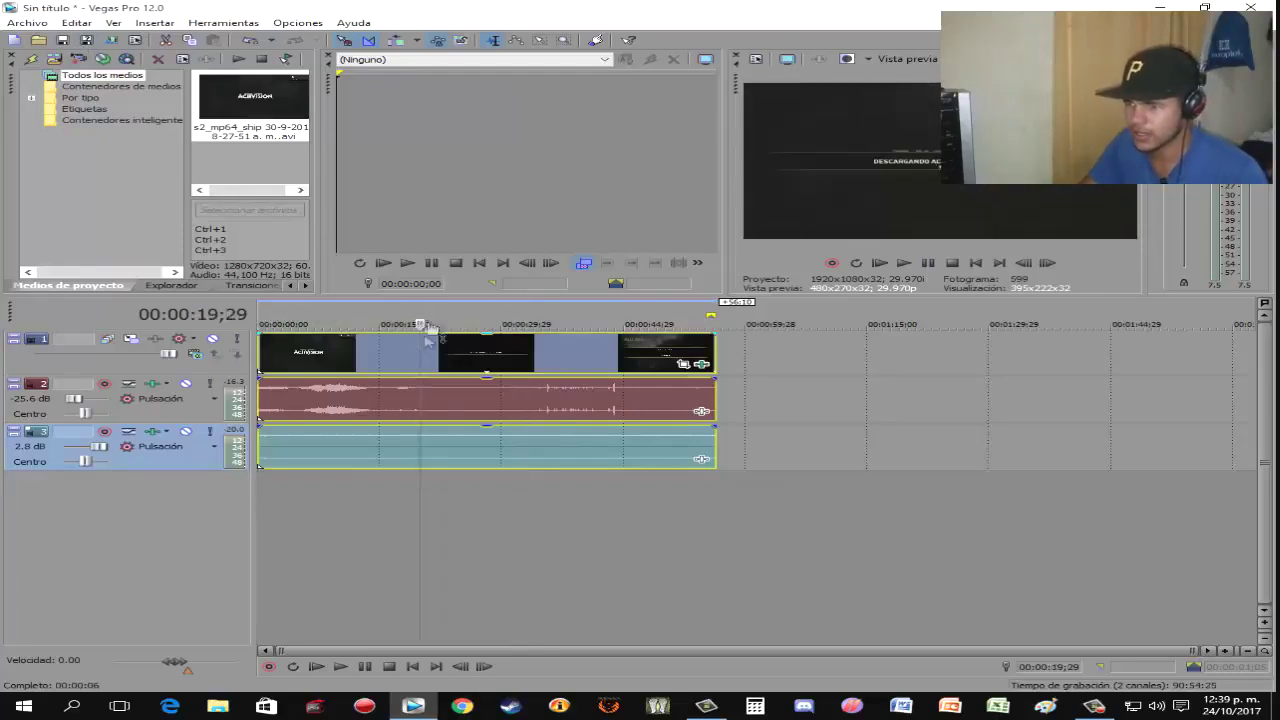
right_click(420, 358)
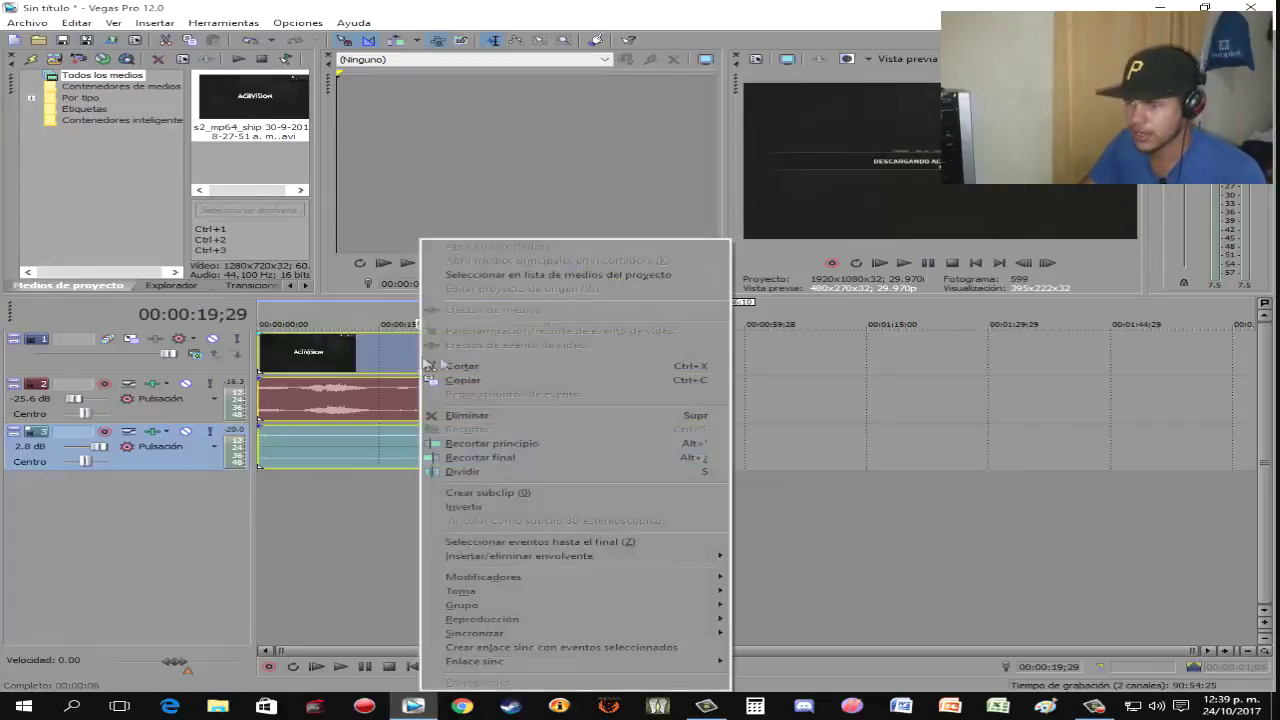
click(505, 476)
drag(478, 360, 440, 350)
- Add a fade-in of about 1.5 seconds to the start of the first video clip and play it from the beginning
click(270, 318)
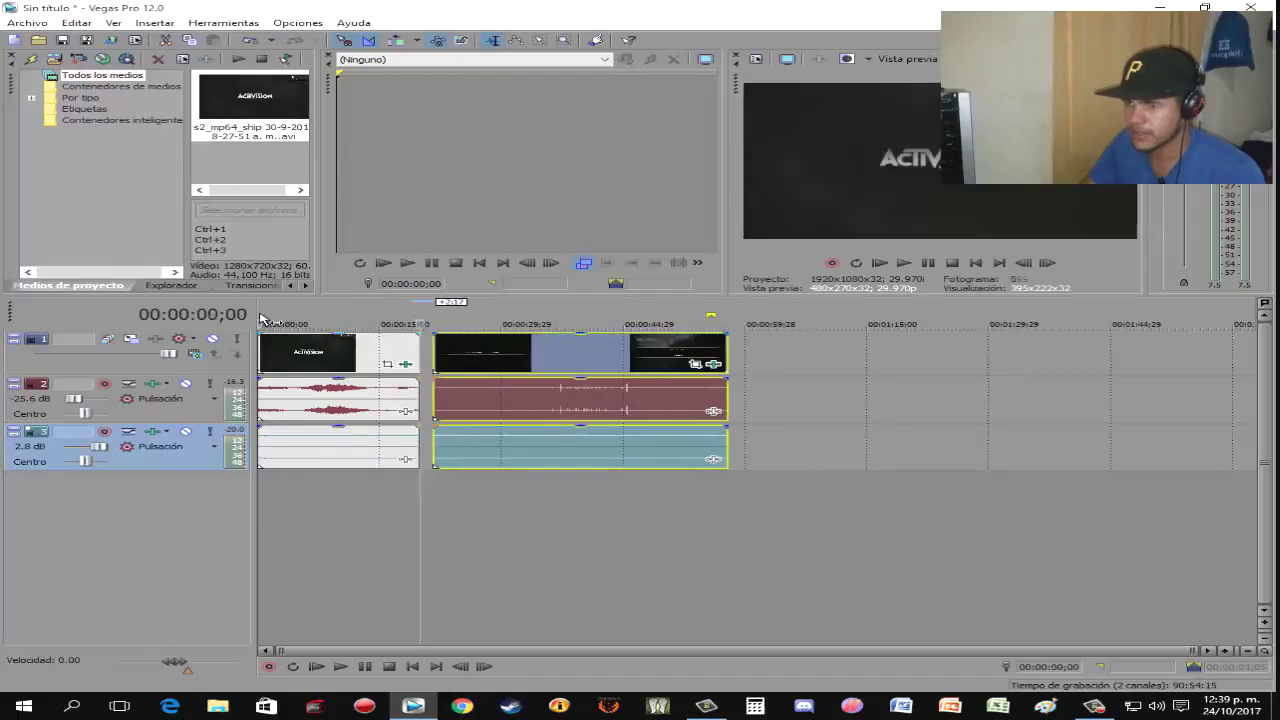
click(904, 263)
click(928, 264)
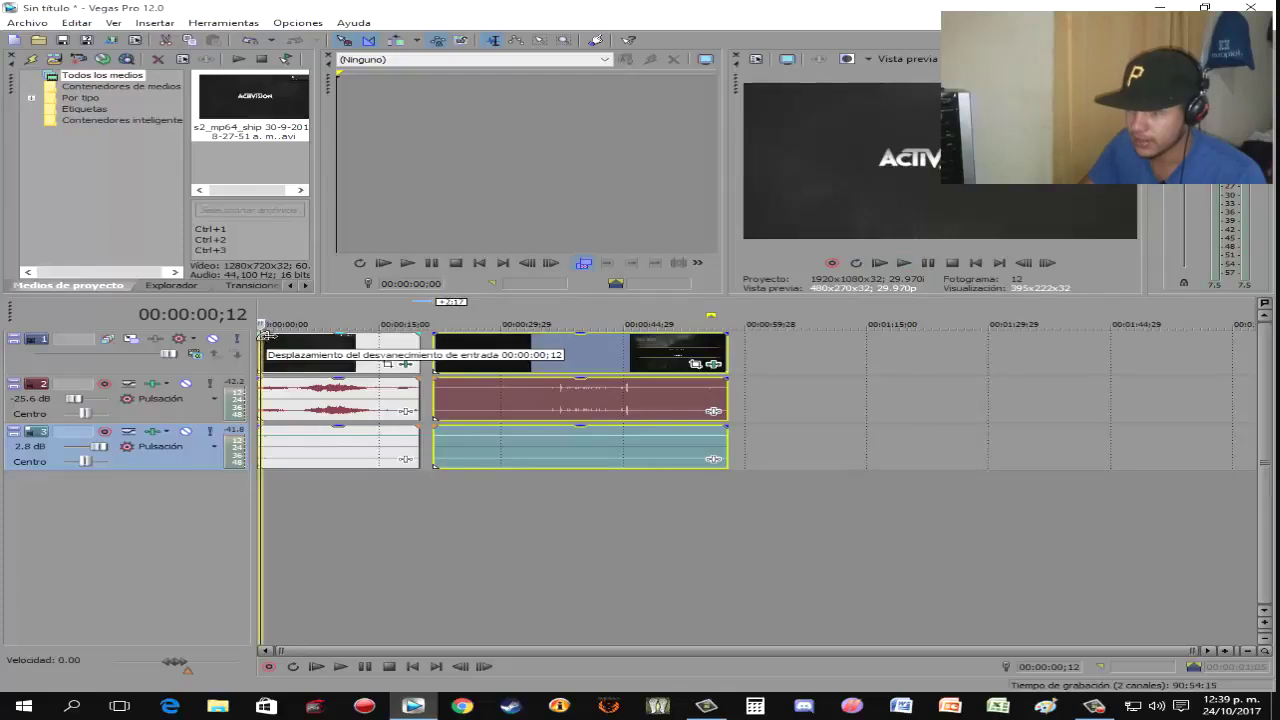
scroll(370, 358, up, 3)
scroll(368, 358, up, 5)
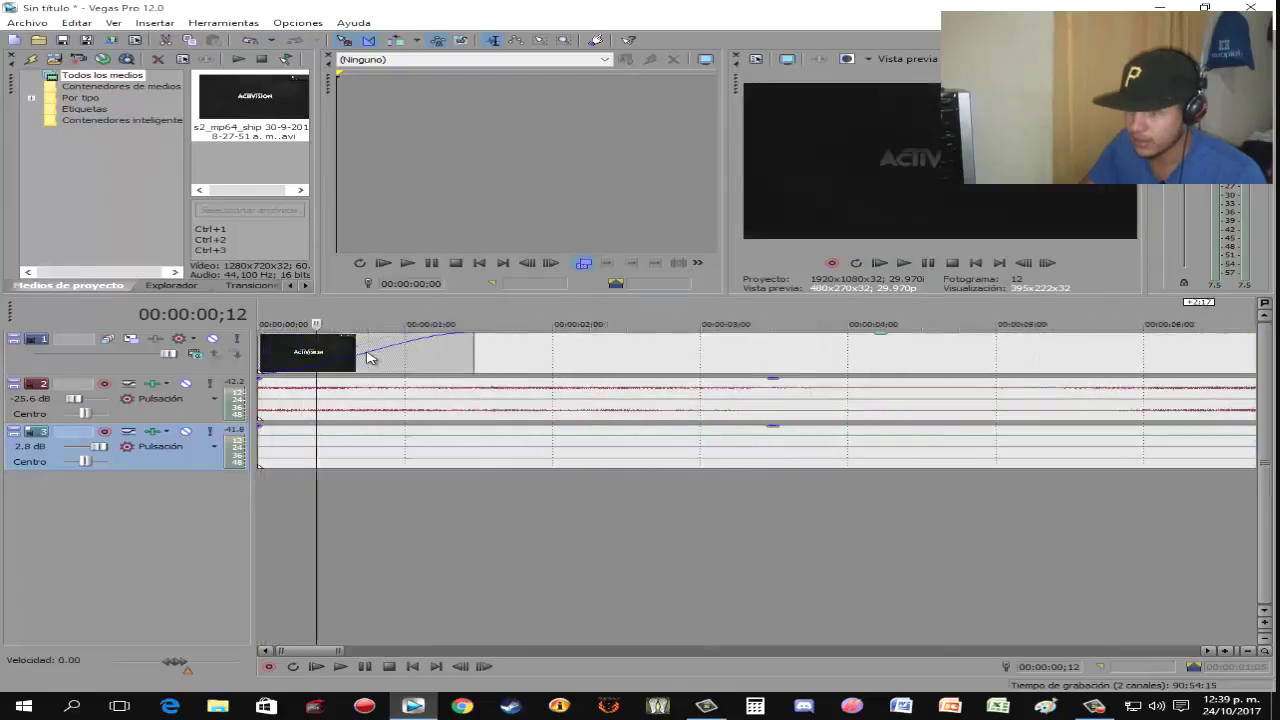
key(ctrl+Home)
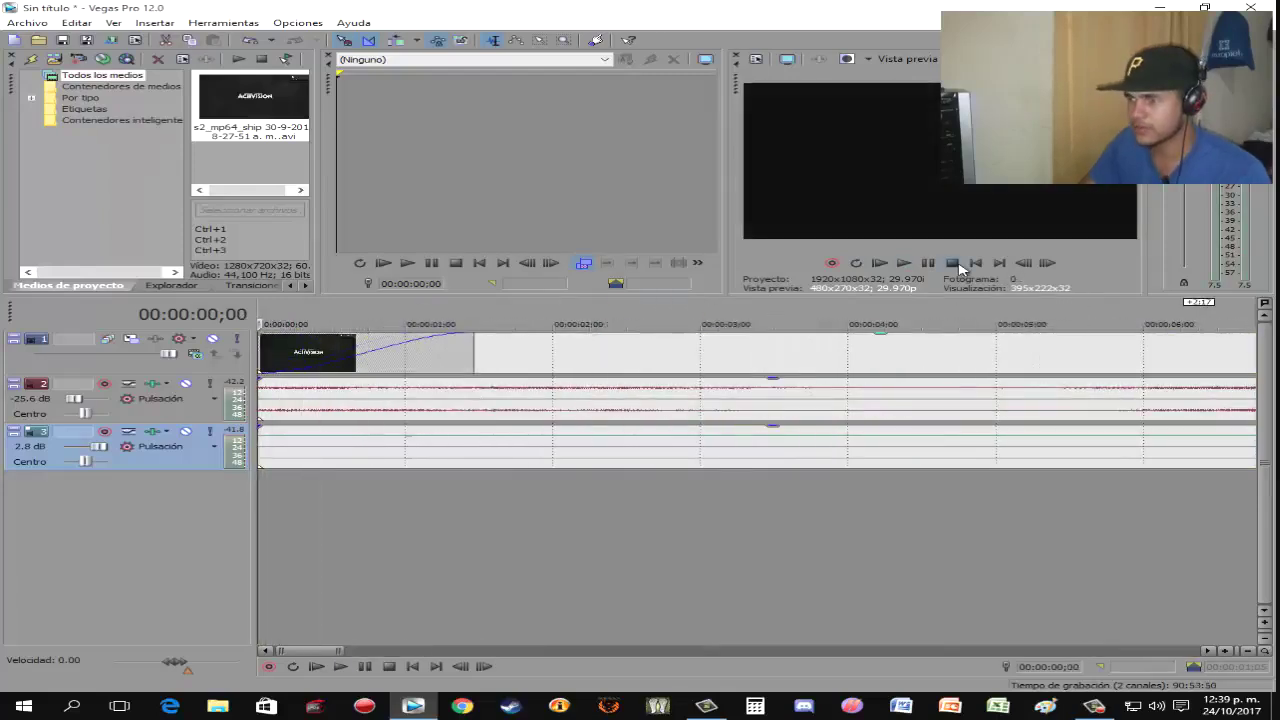
click(928, 264)
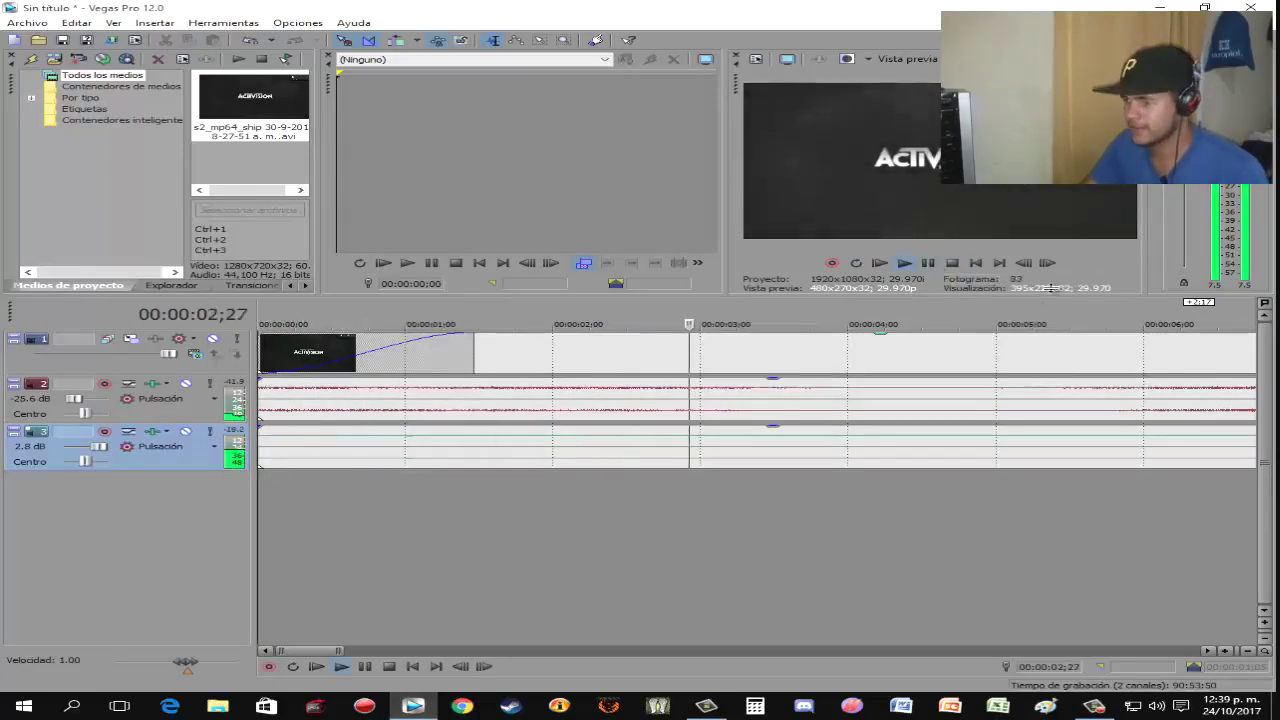
- Move the second part back to overlap the end of the first as a crossfade, and preview the transition
scroll(690, 345, down, 6)
drag(470, 352, 457, 352)
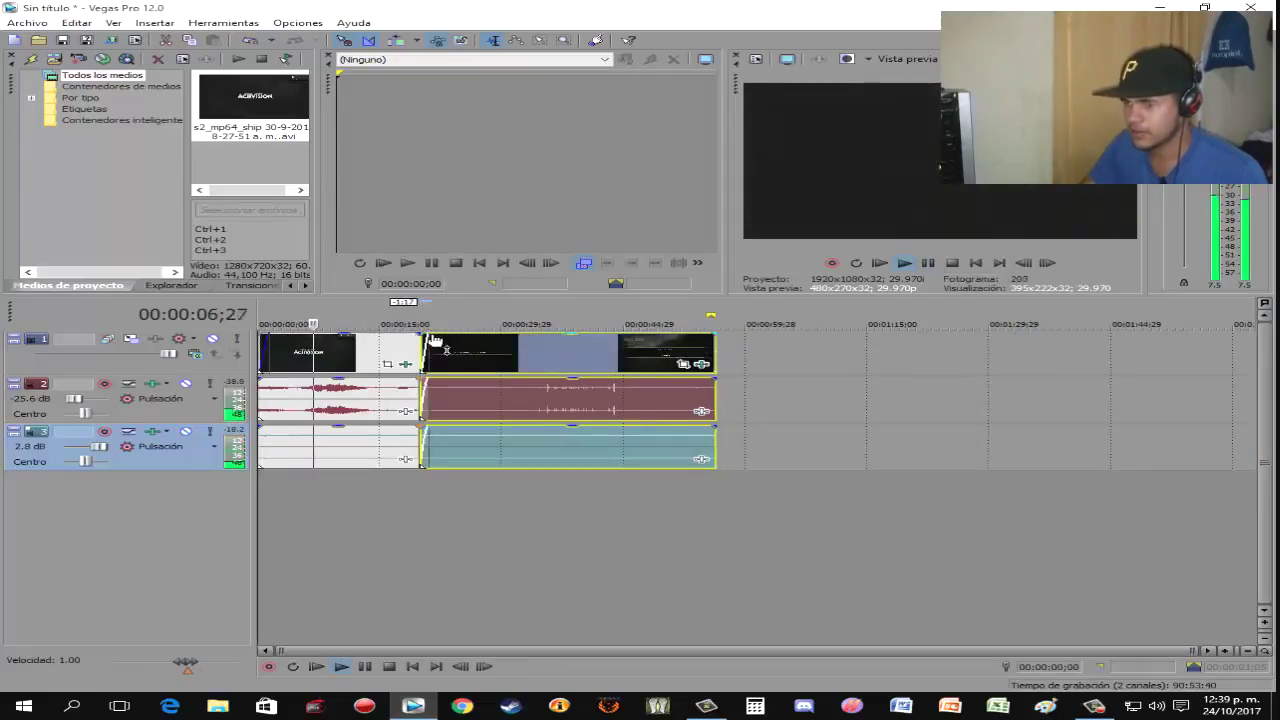
click(419, 318)
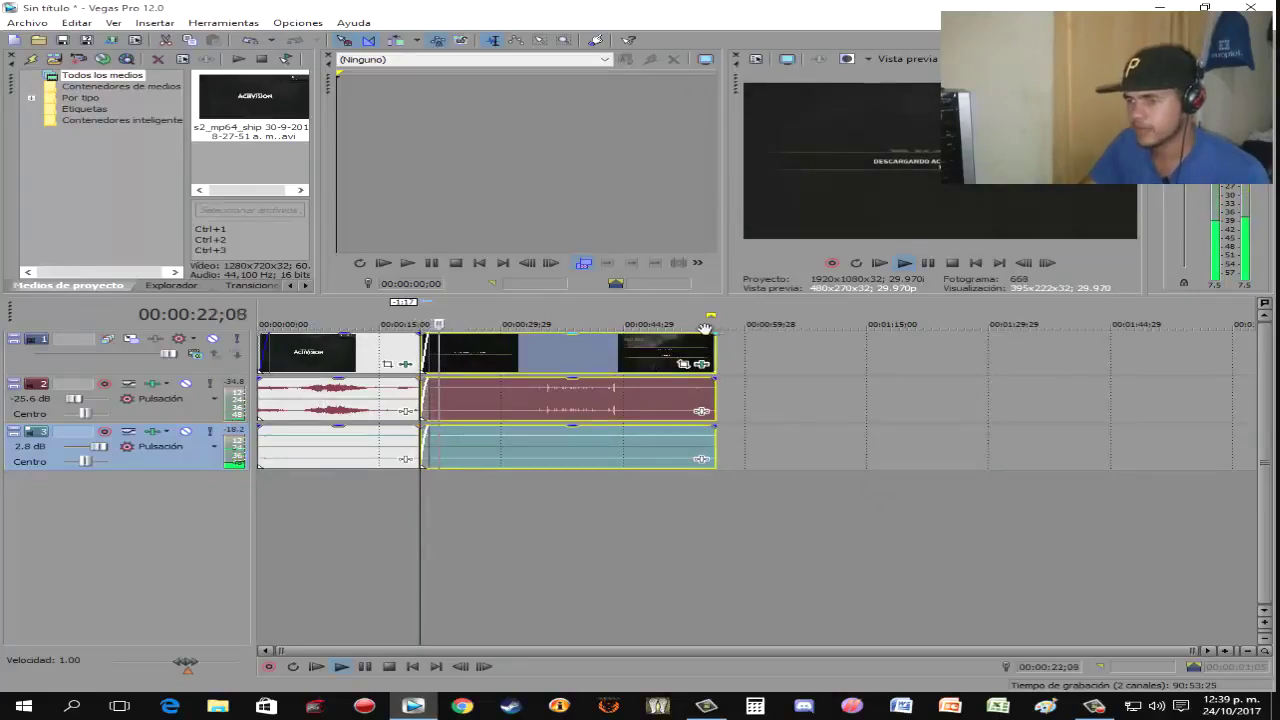
- Add a short fade-out to the end of the second clip and play the ending to preview it
drag(714, 336, 703, 341)
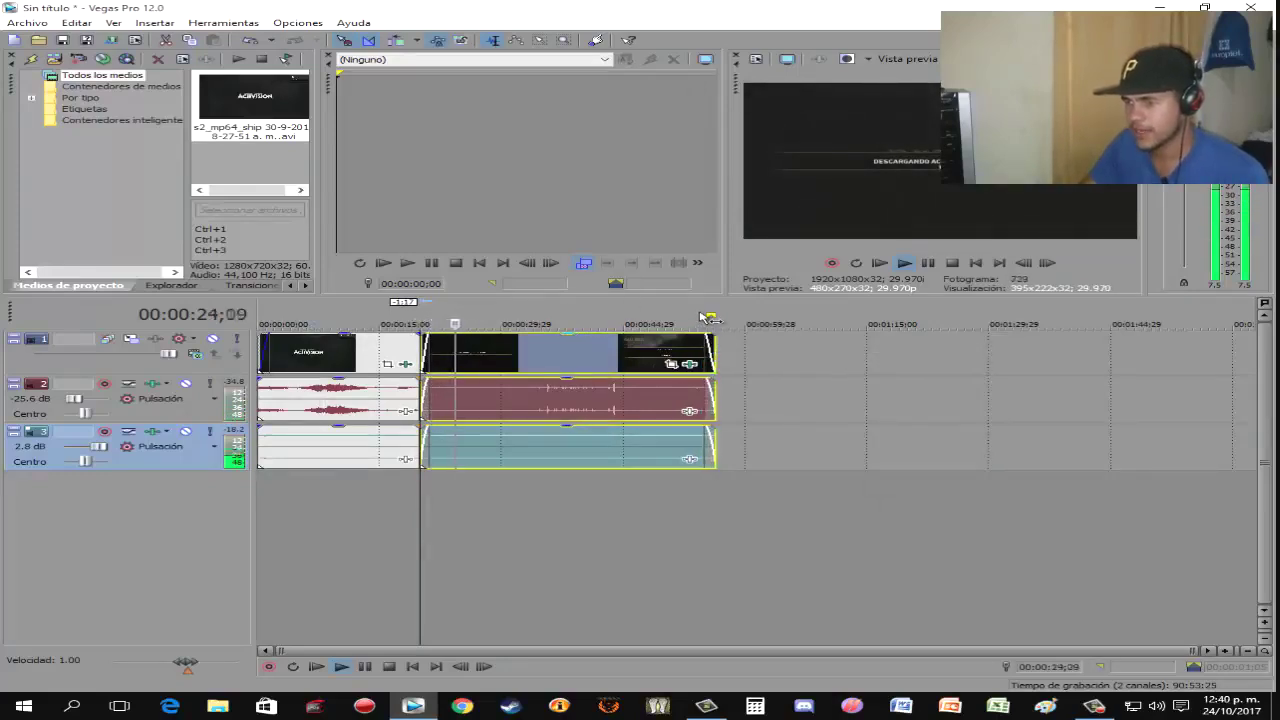
click(699, 318)
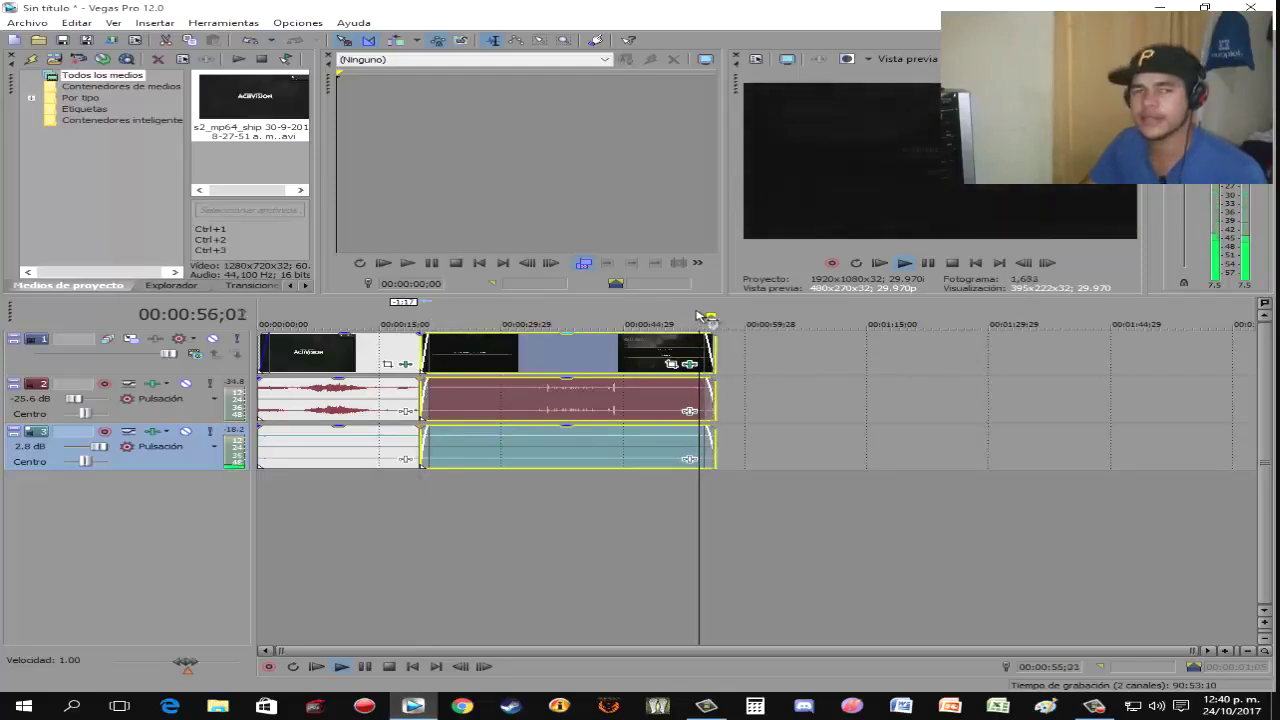
click(929, 264)
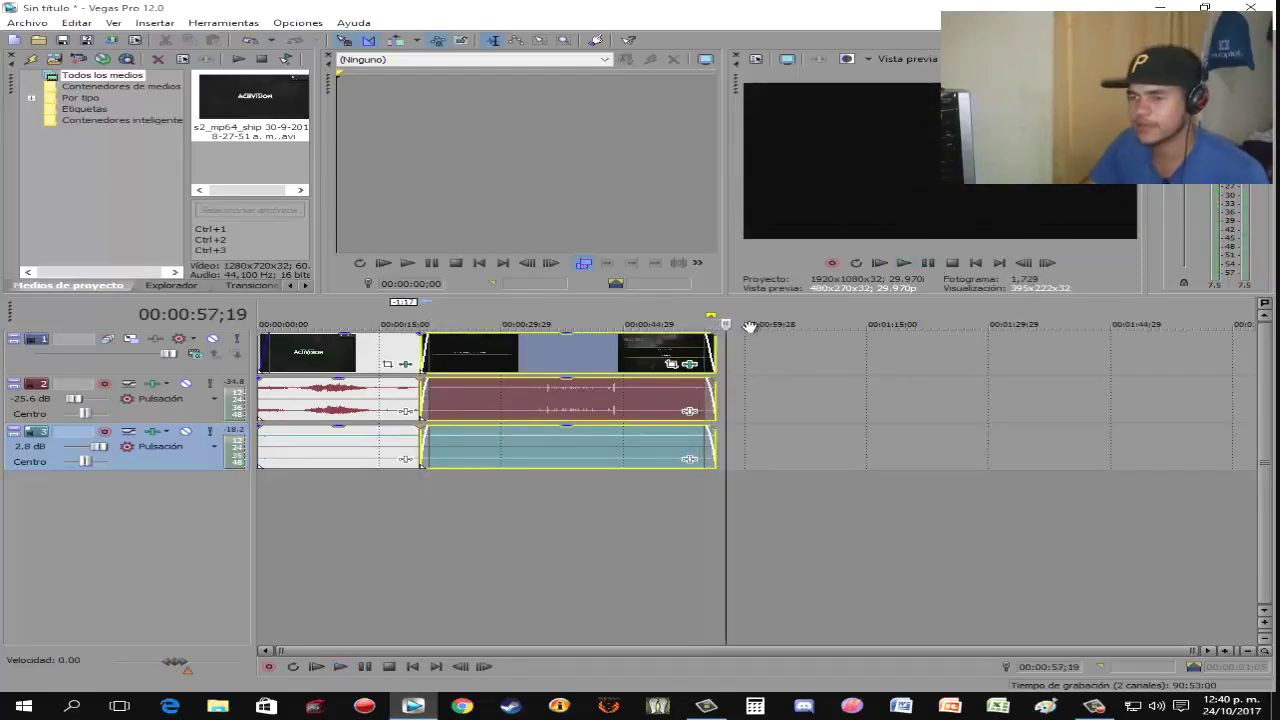
- Return to the start of the timeline and open the Internet HD 720p render template for customization
click(262, 318)
click(30, 23)
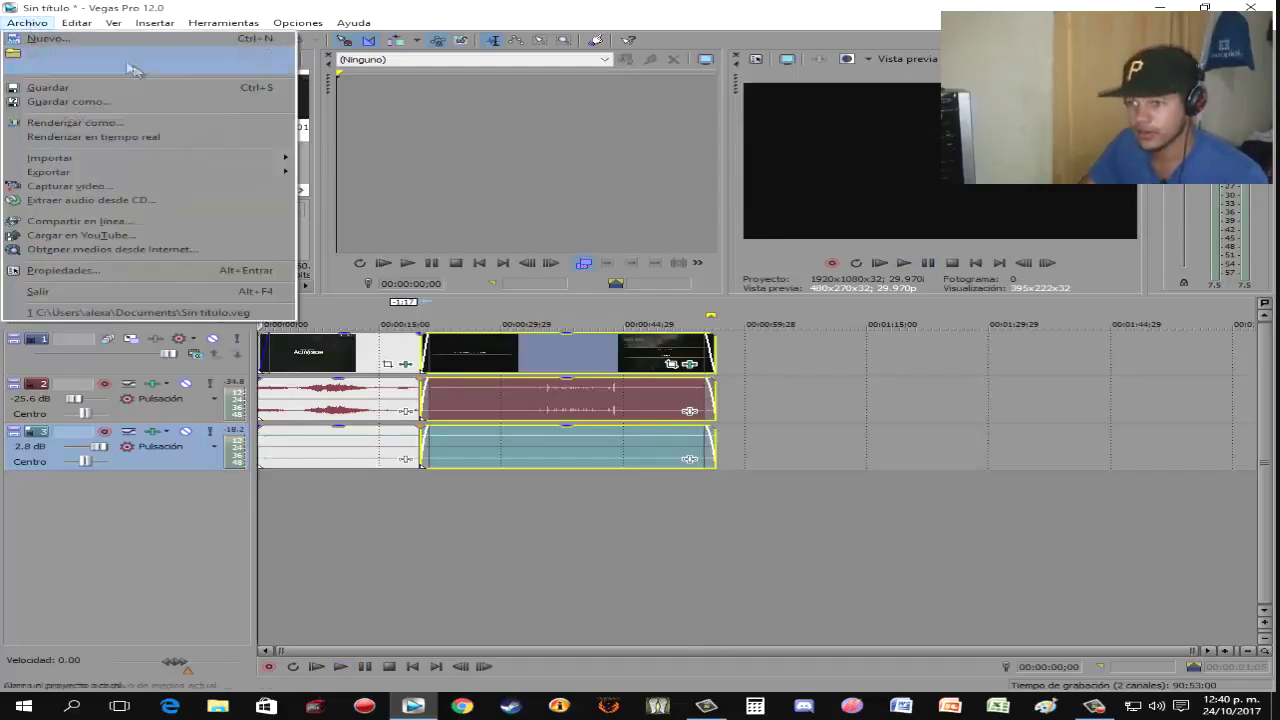
click(91, 125)
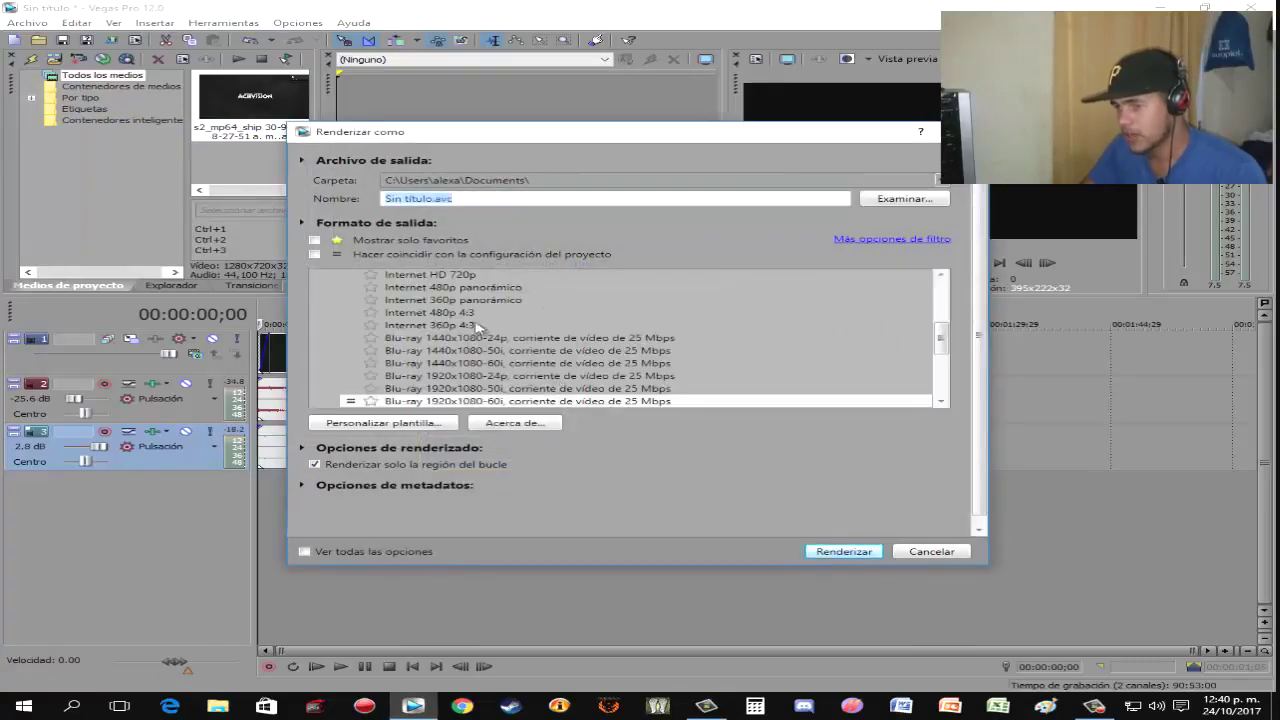
click(416, 276)
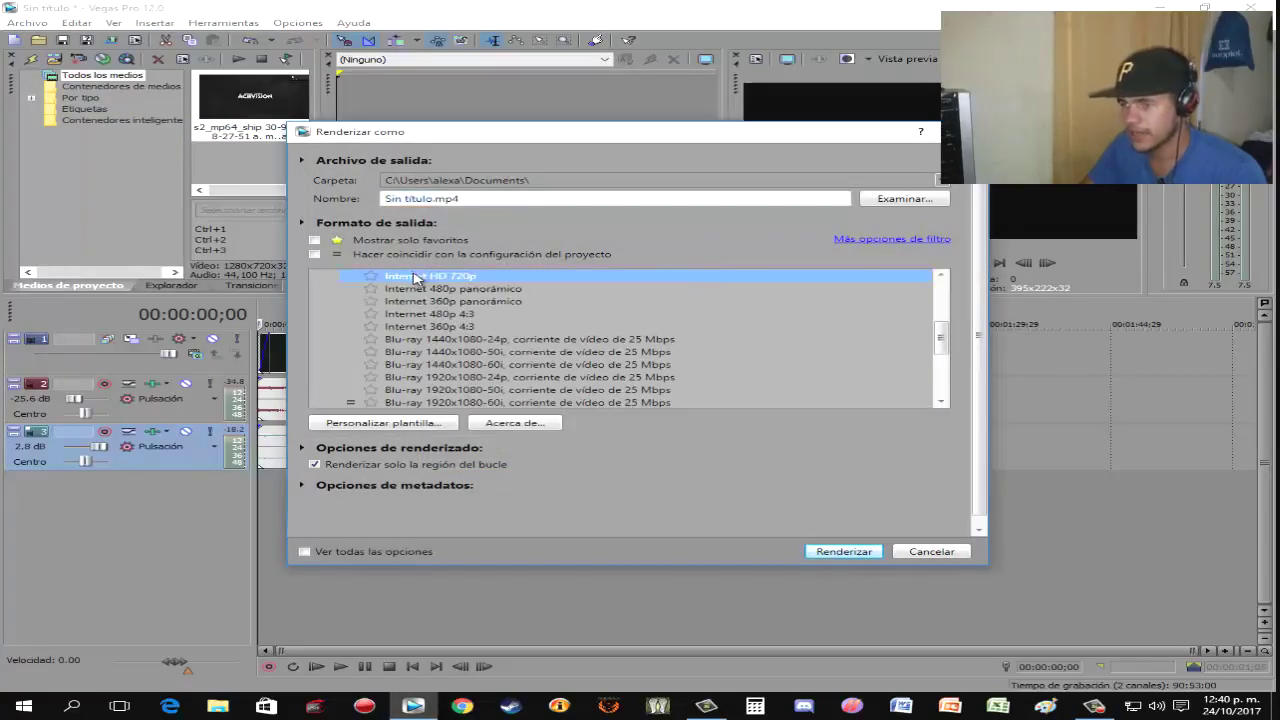
click(418, 428)
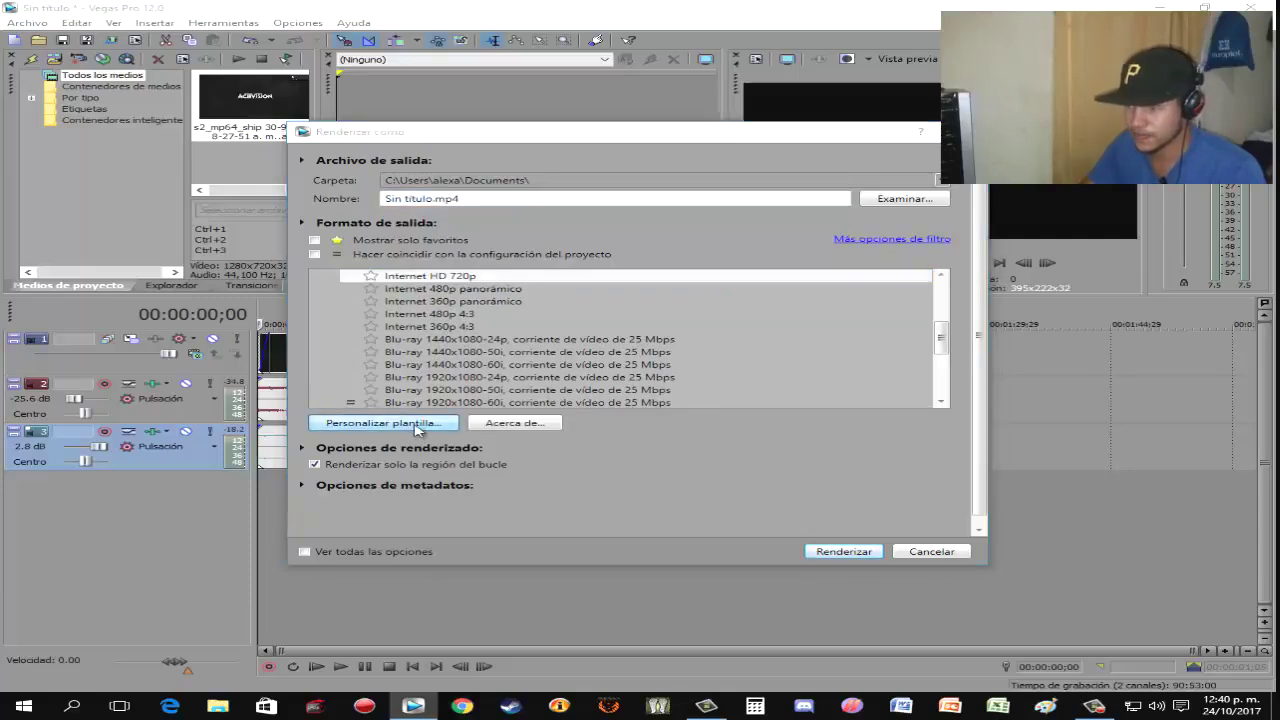
click(418, 424)
- Set the render template's video frame rate to 59.970
click(556, 336)
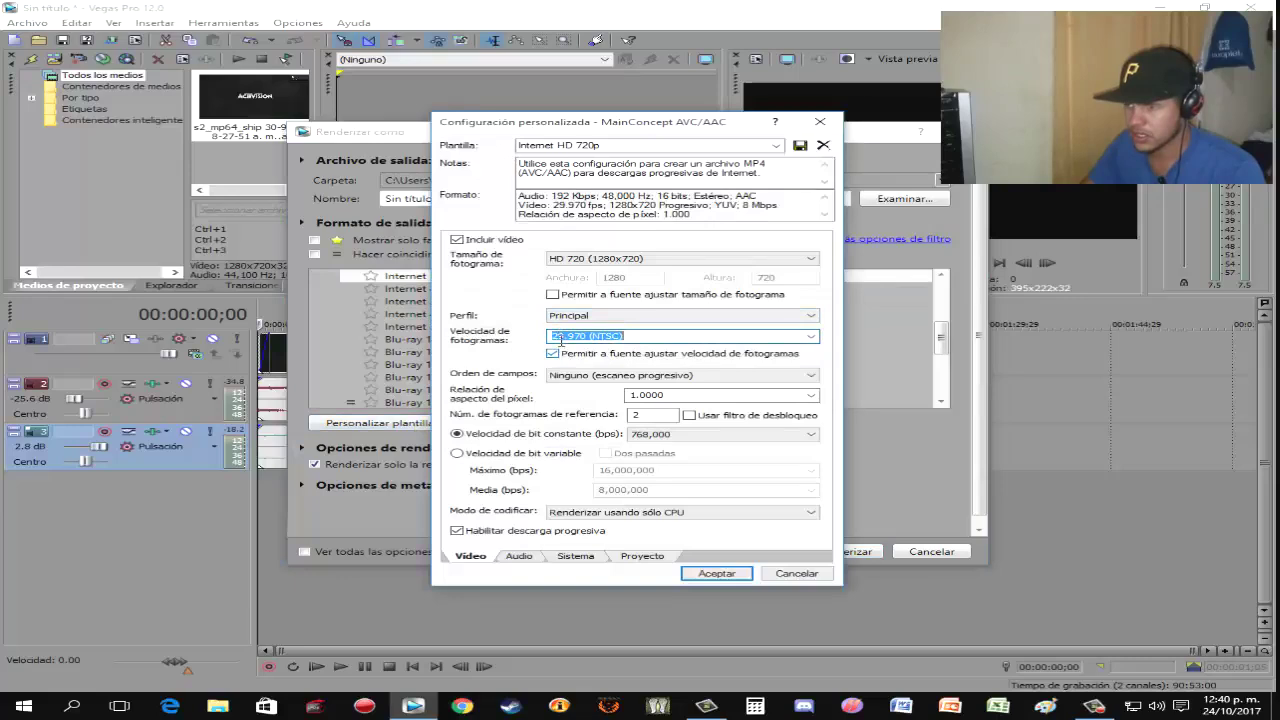
click(557, 336)
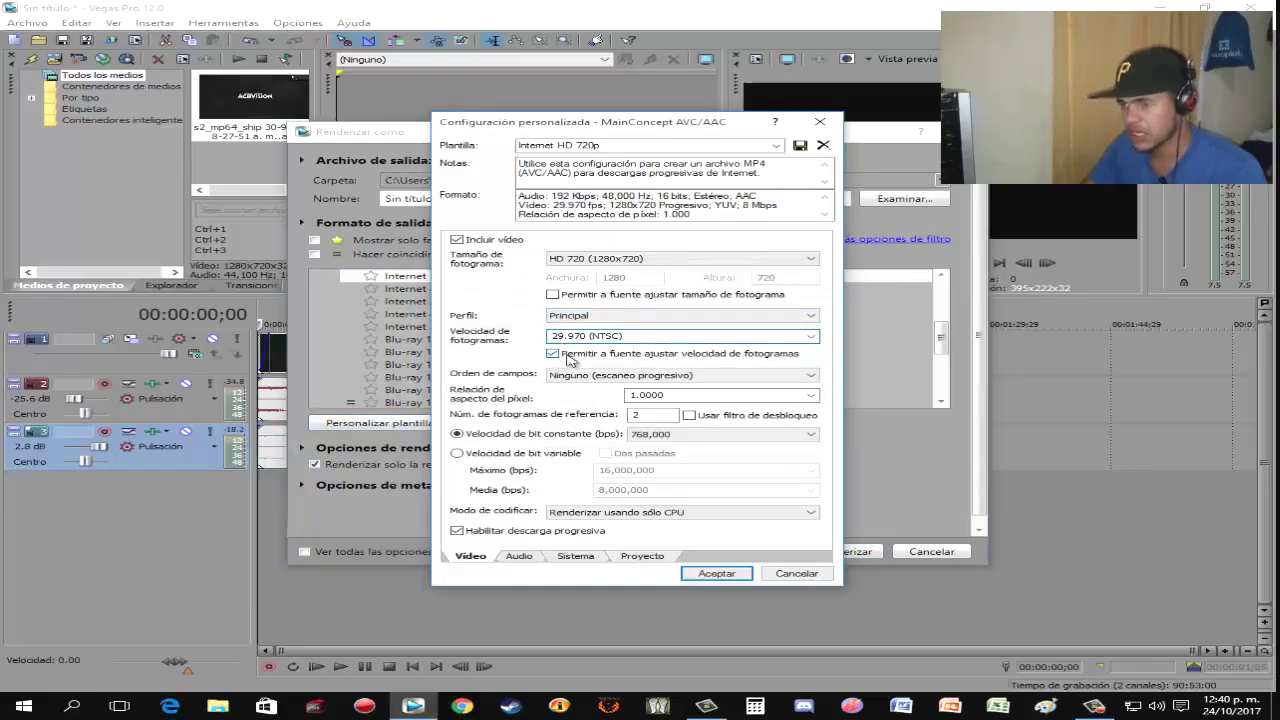
key(BackSpace)
text(5)
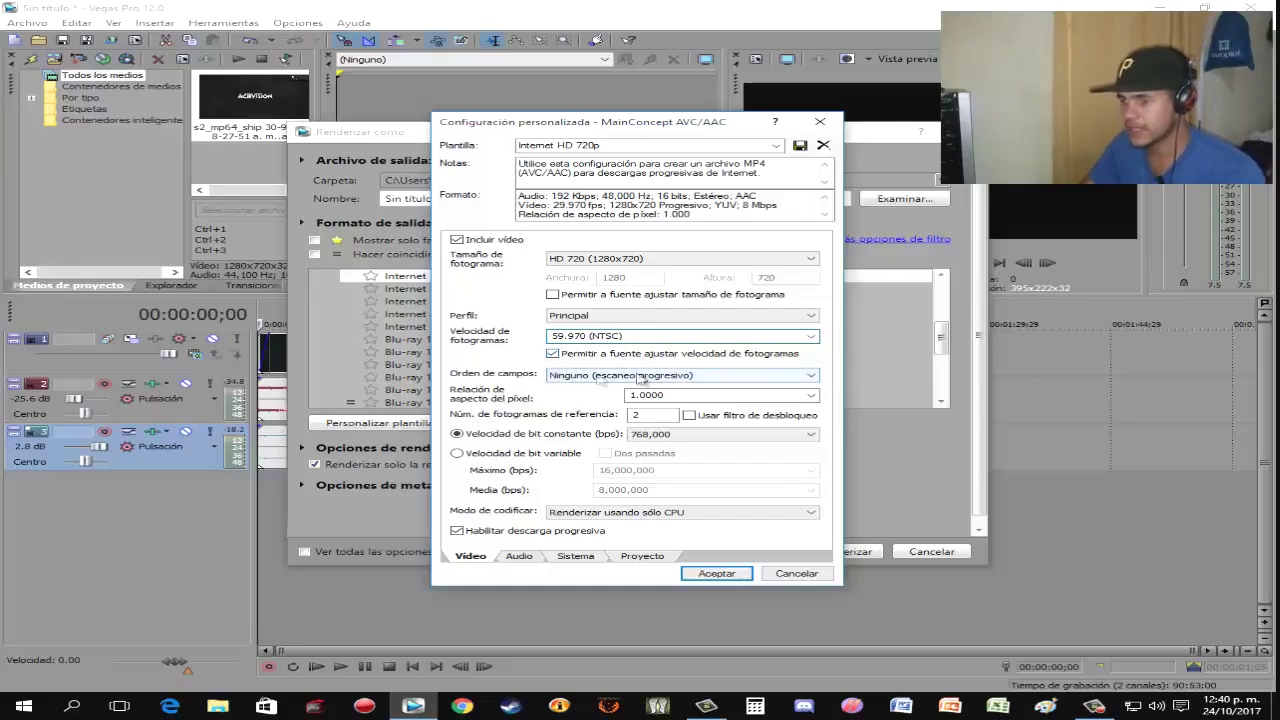
- Set the template's constant bit rate to 10,000,000 bps
click(645, 435)
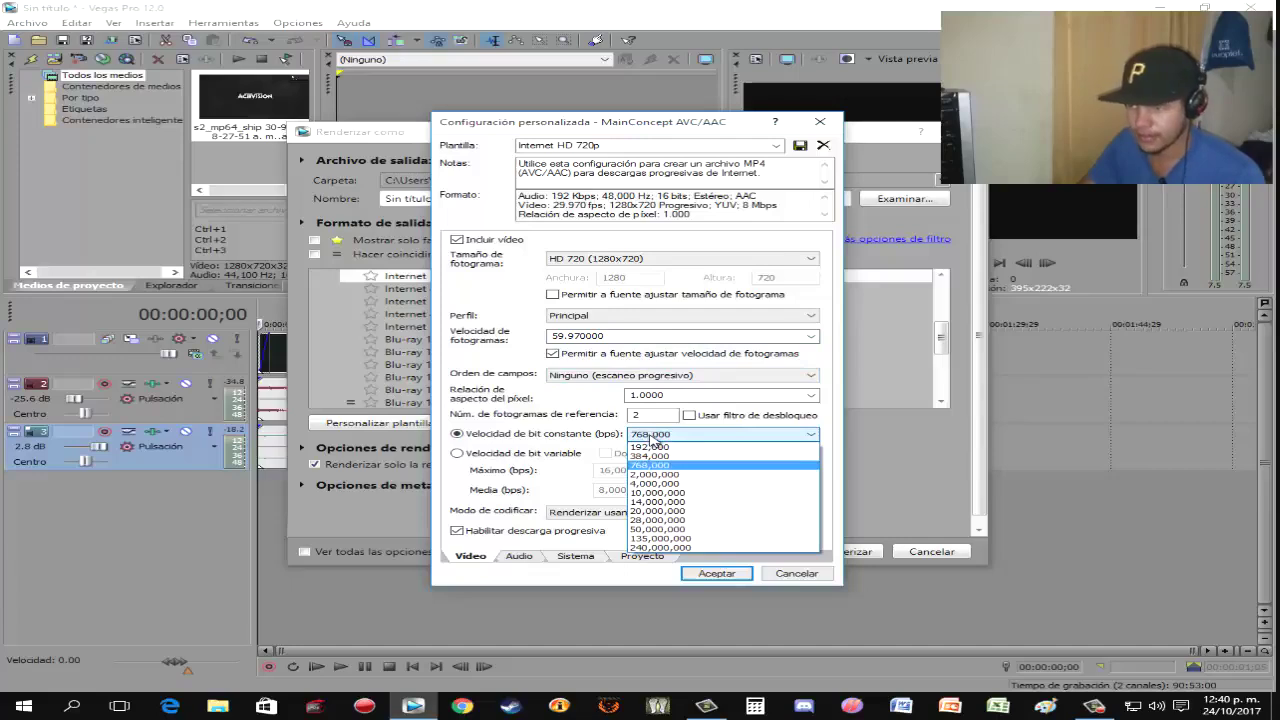
click(658, 493)
click(645, 434)
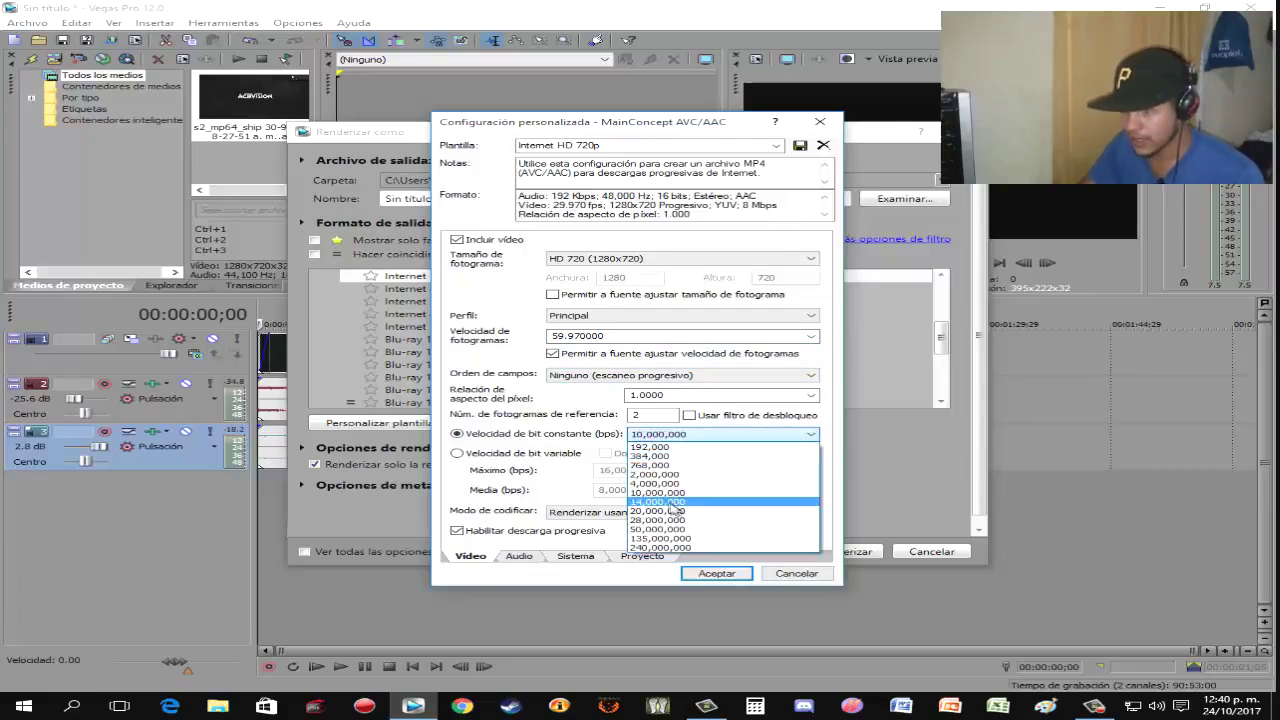
click(664, 493)
- Set the encode mode to render using CUDA if available and accept the custom template settings
click(690, 513)
click(692, 518)
click(692, 518)
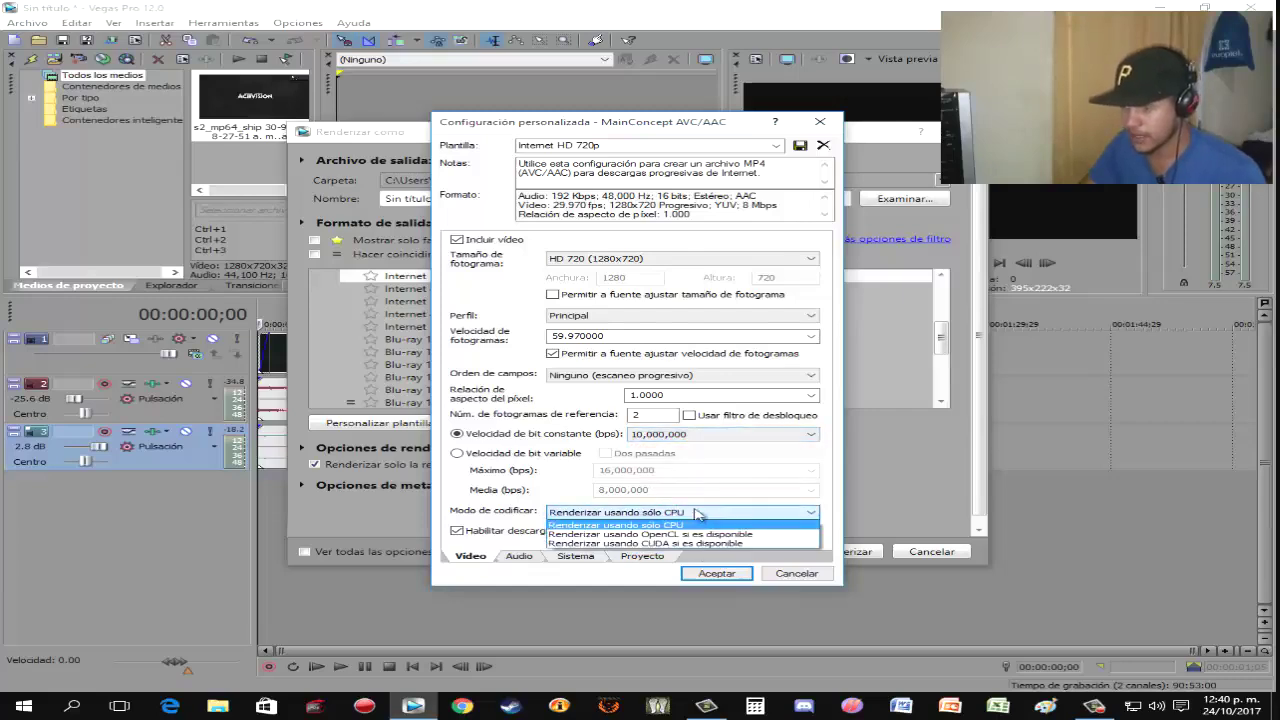
click(646, 544)
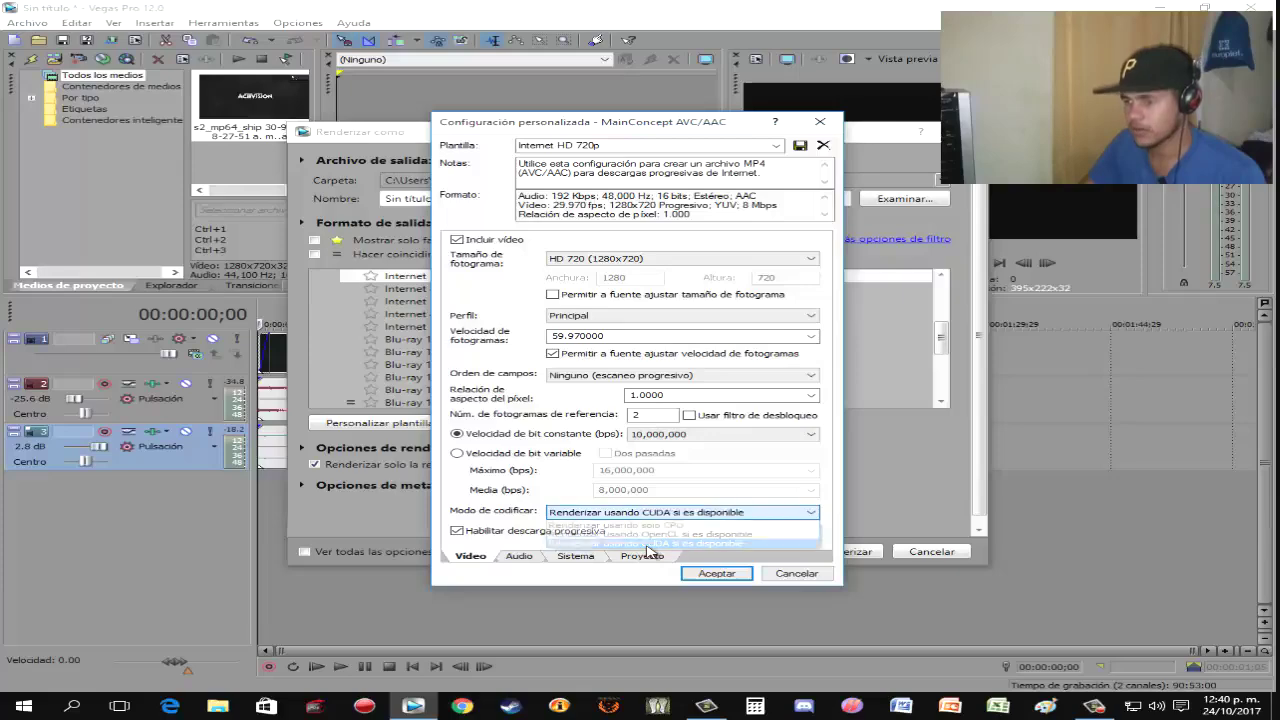
click(716, 573)
- Start rendering the project to Sin título.mp4, and cancel the render before it finalizes
click(843, 552)
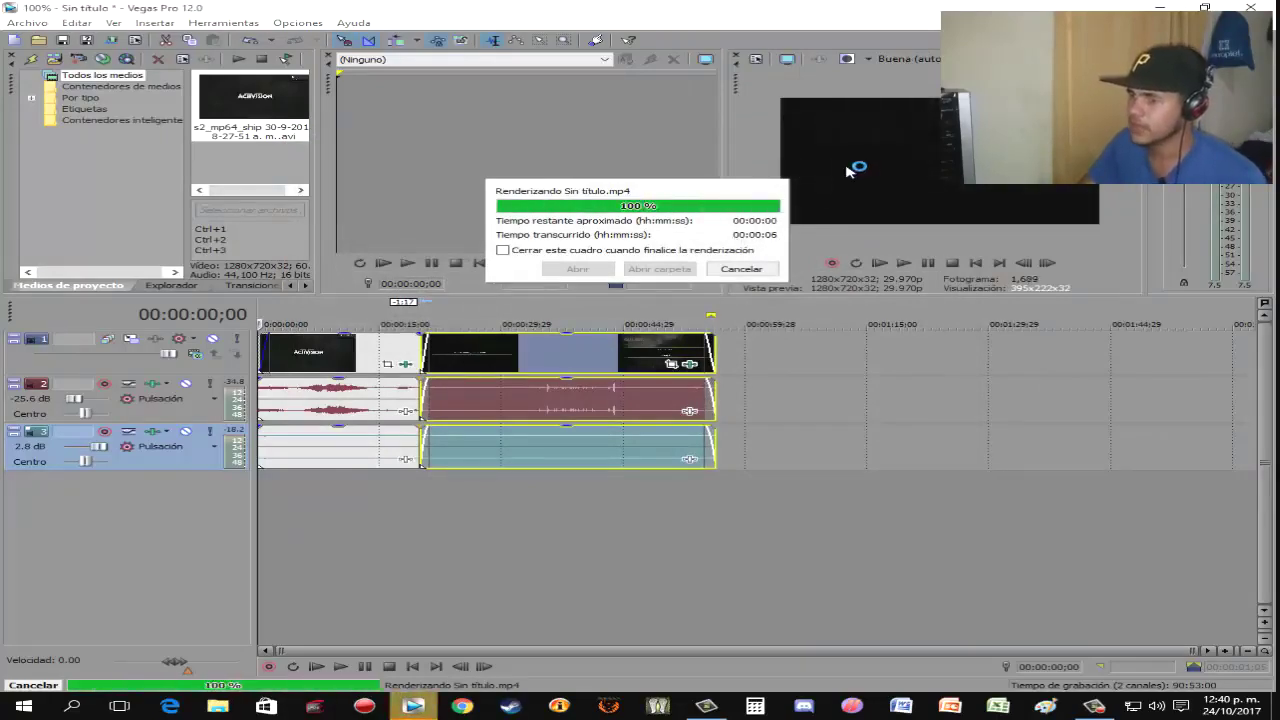
click(748, 270)
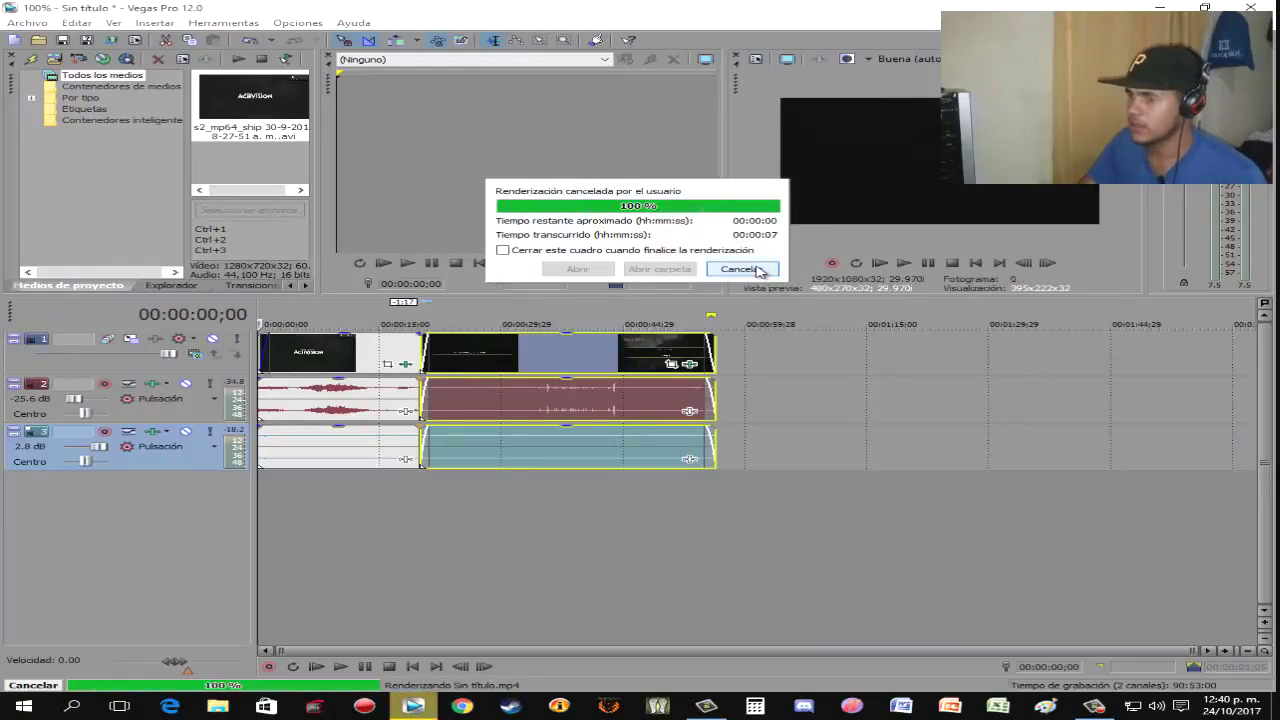
- Restore the editor window to a smaller size and start closing the program
click(1205, 7)
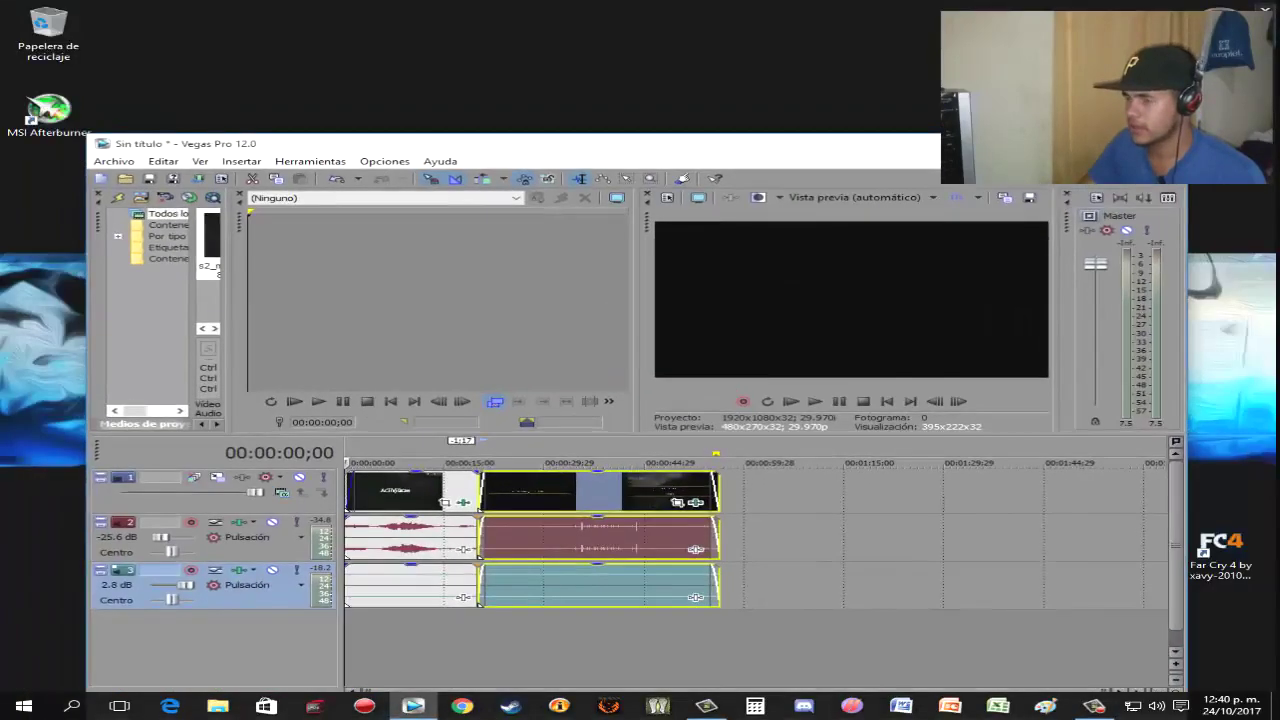
click(931, 137)
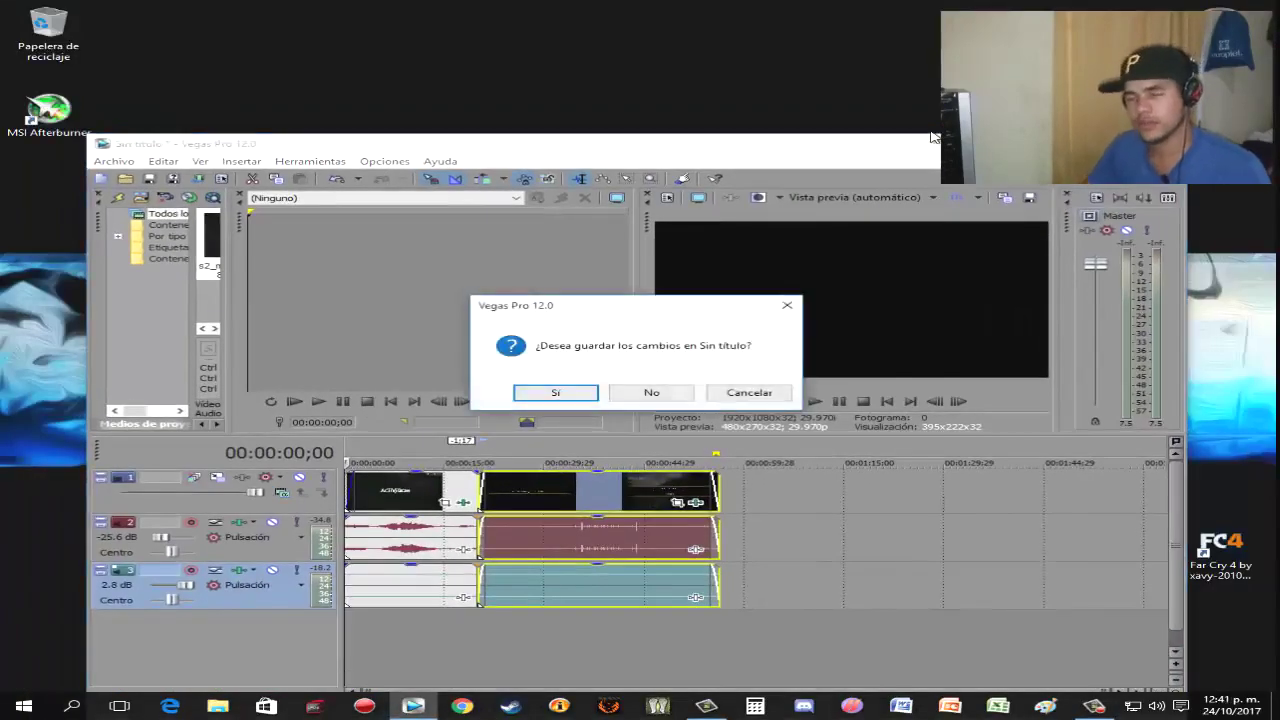